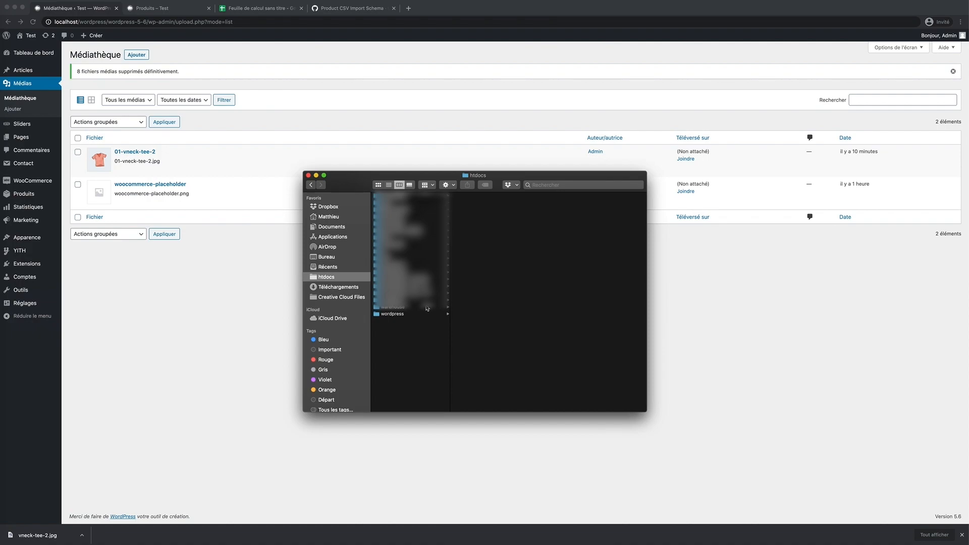
In Finder, browse from htdocs to wordpress/wordpress-5-6/wp-content/plugins/woocommerce/sample-data and select sample_products.csv
click(422, 315)
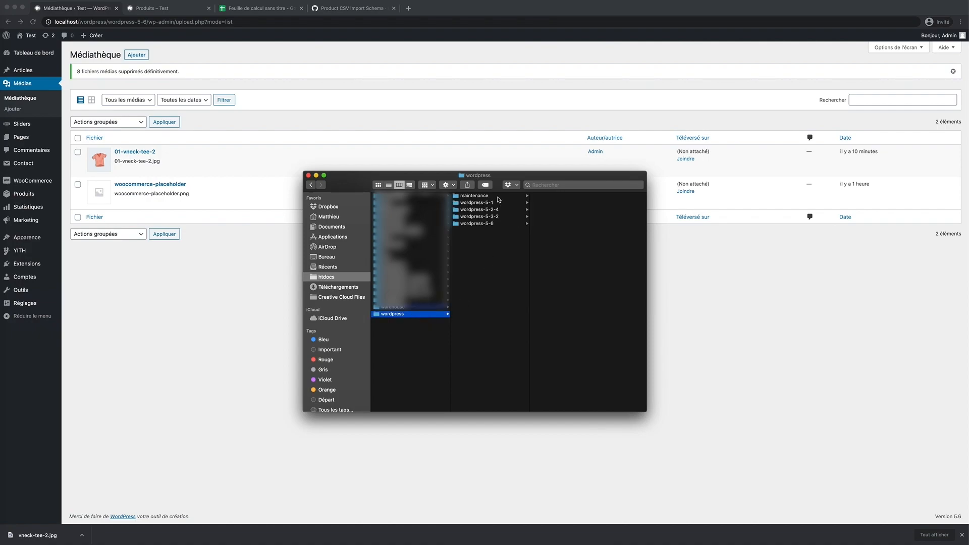
click(495, 225)
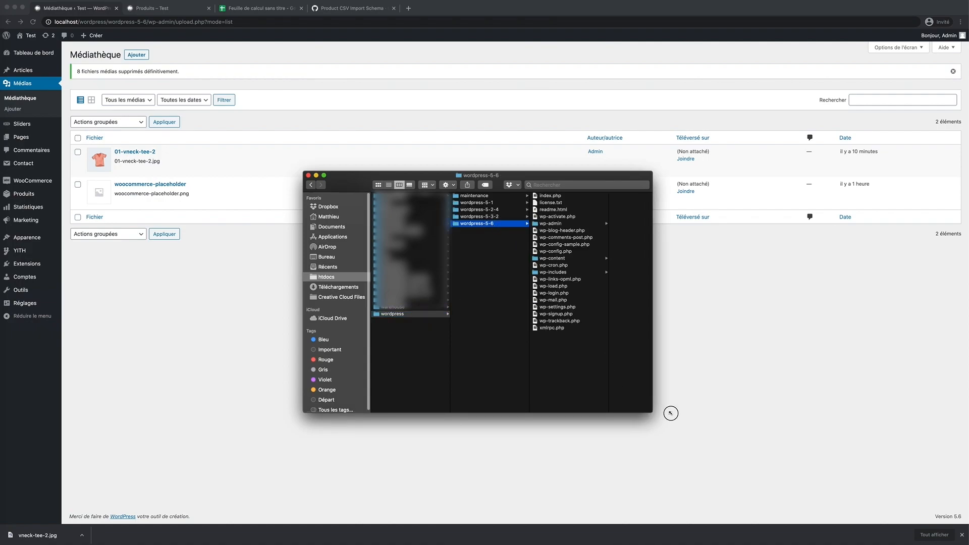
drag(646, 411, 785, 428)
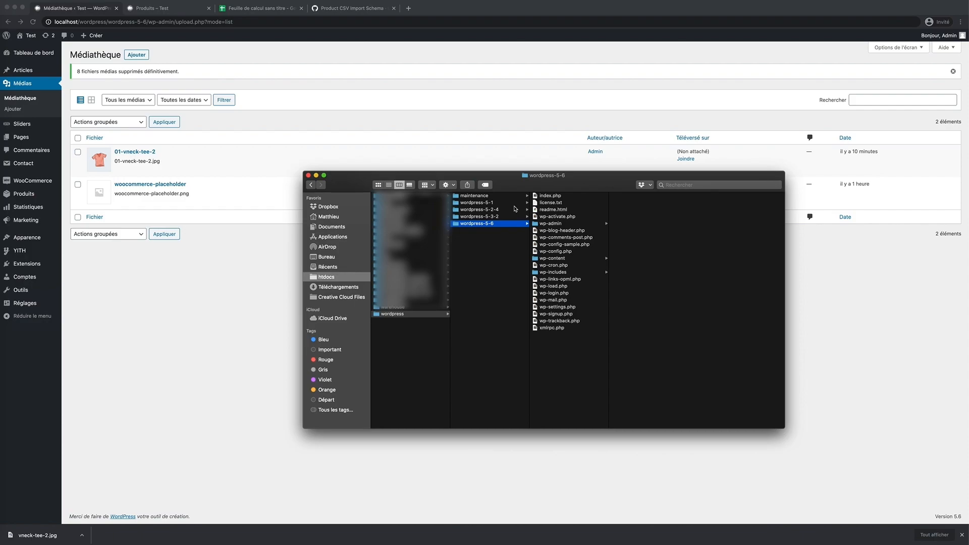
drag(527, 181, 400, 189)
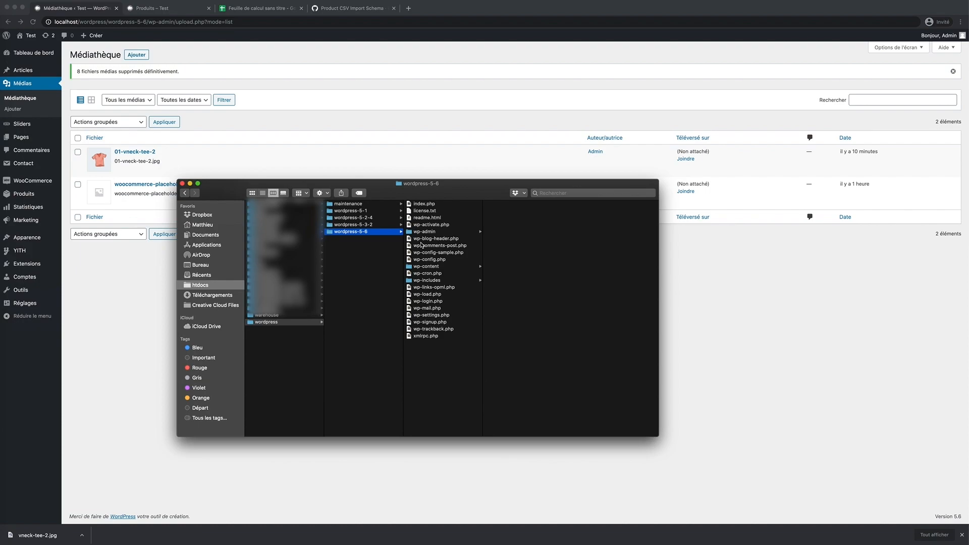
click(448, 266)
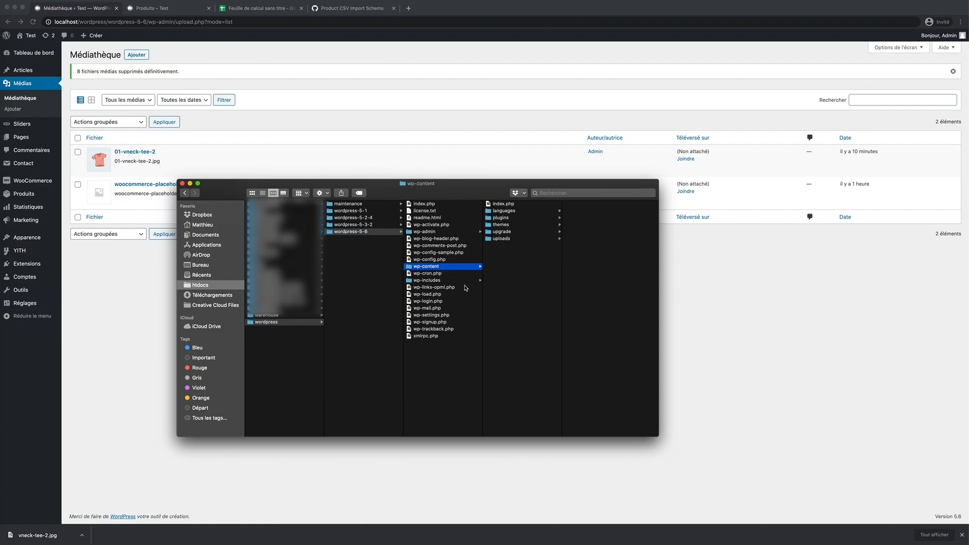
click(511, 219)
click(599, 239)
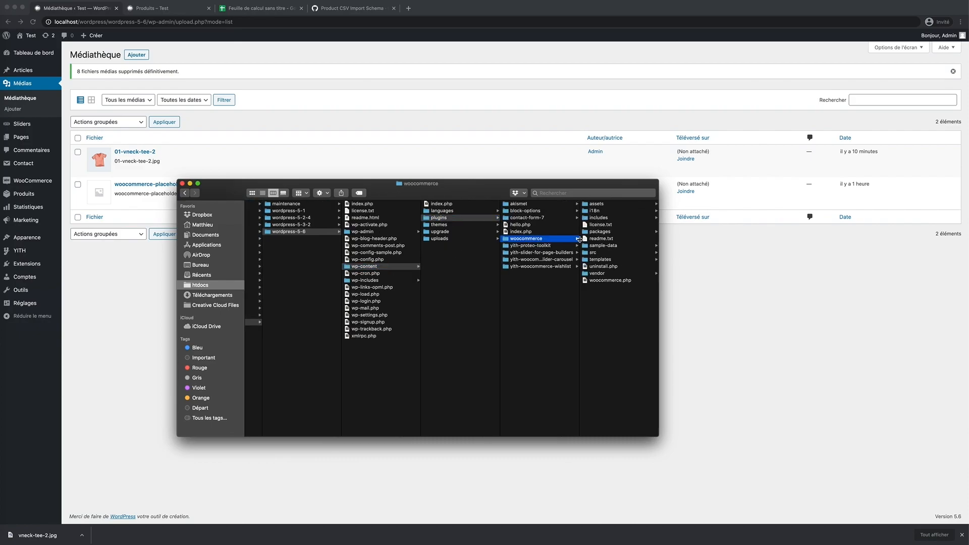
click(611, 247)
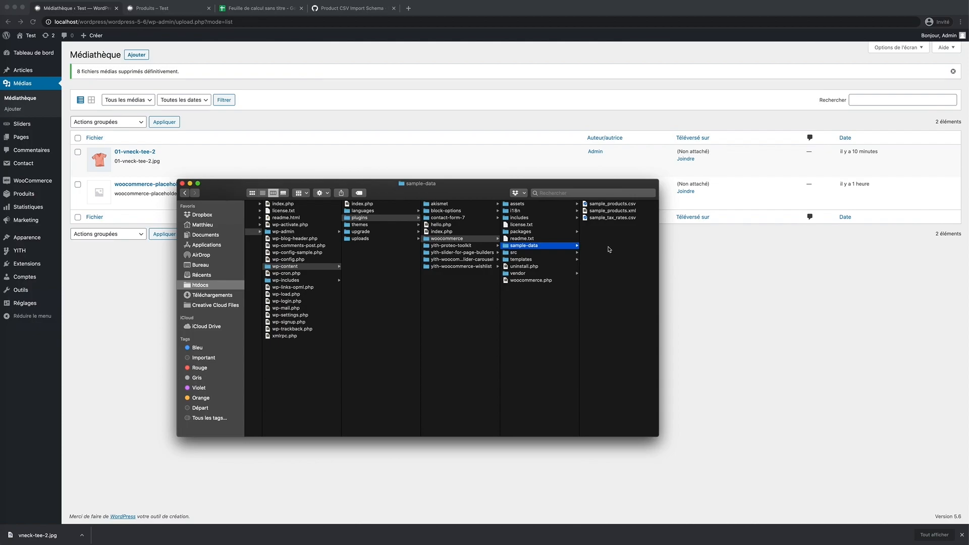
click(605, 205)
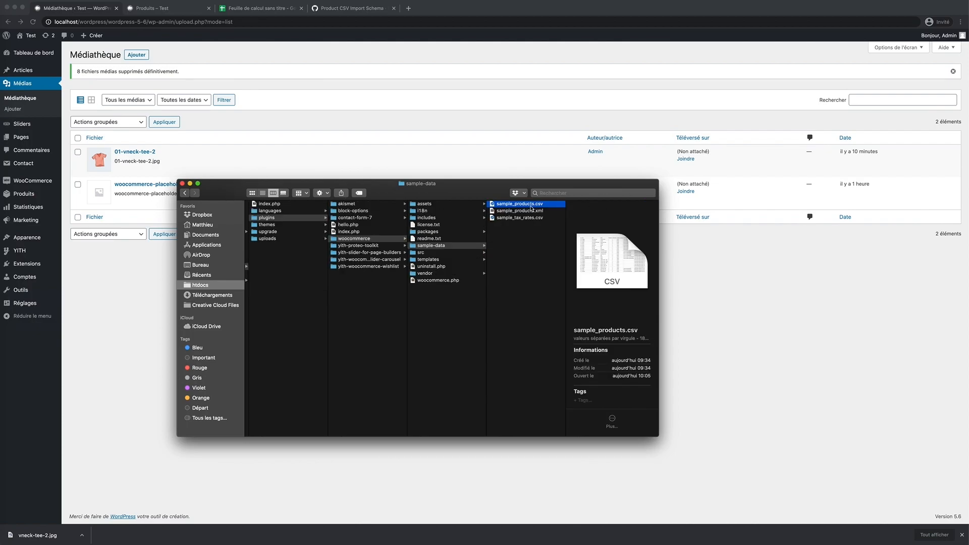
Preview sample_products.csv and examine its product columns, from the ID and type through prices and categories to the image URLs
key(space)
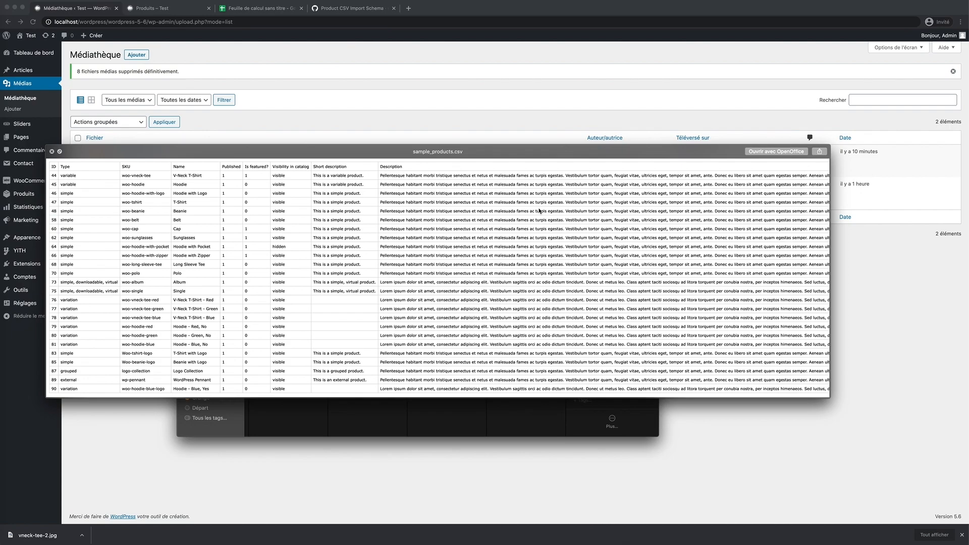
scroll(551, 216, right, 15)
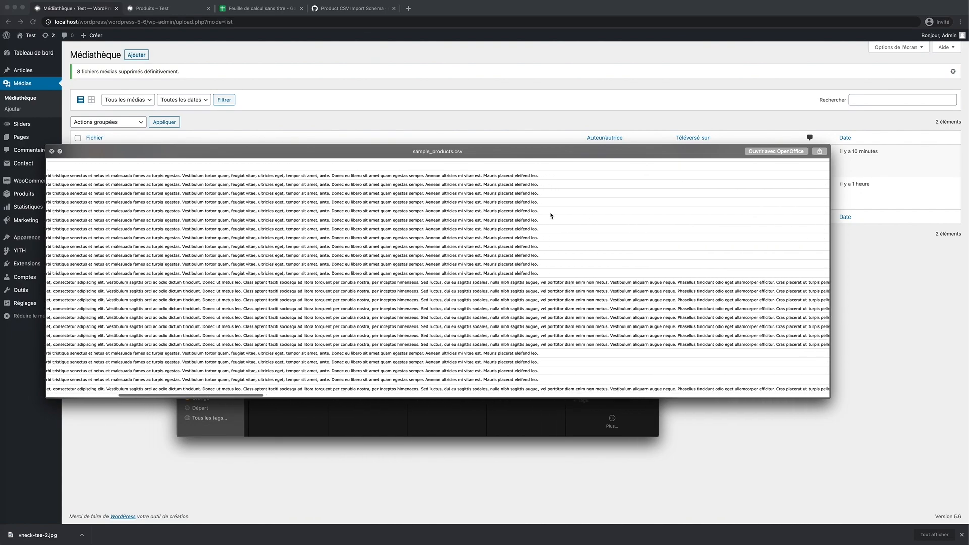
scroll(551, 216, right, 10)
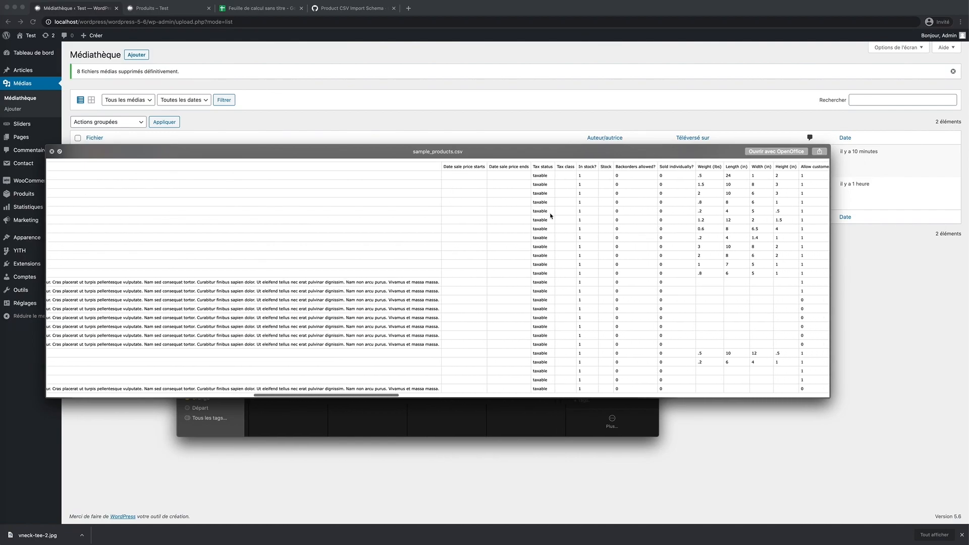
scroll(549, 215, right, 3)
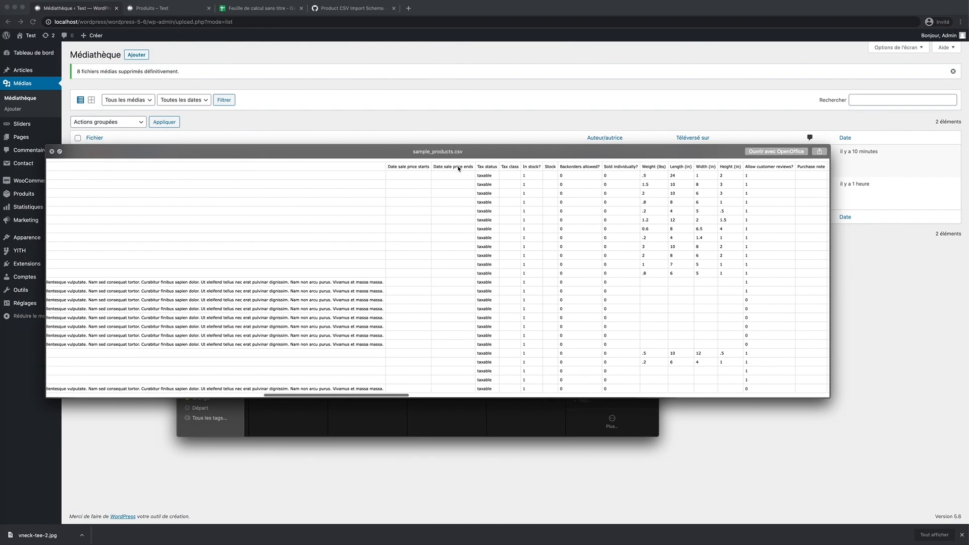
scroll(454, 186, right, 10)
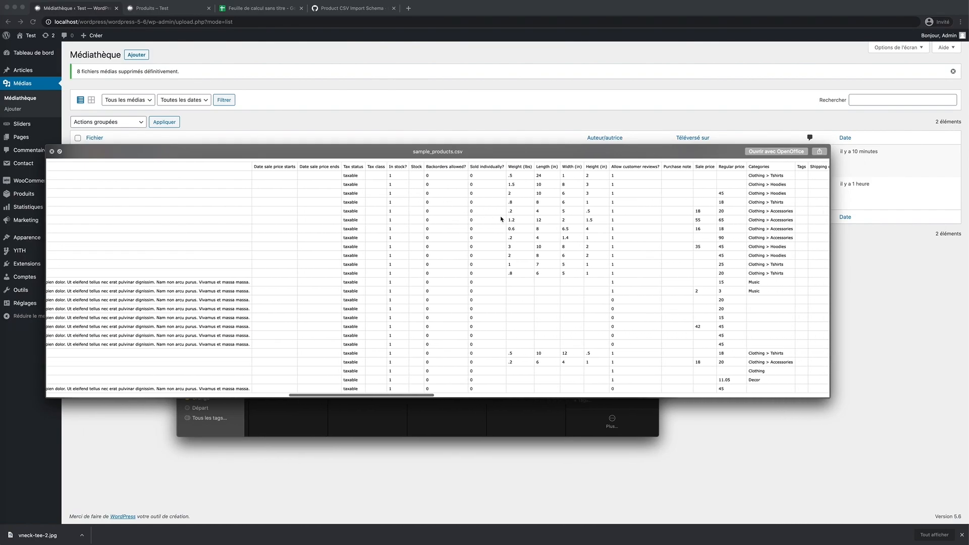
scroll(649, 275, right, 12)
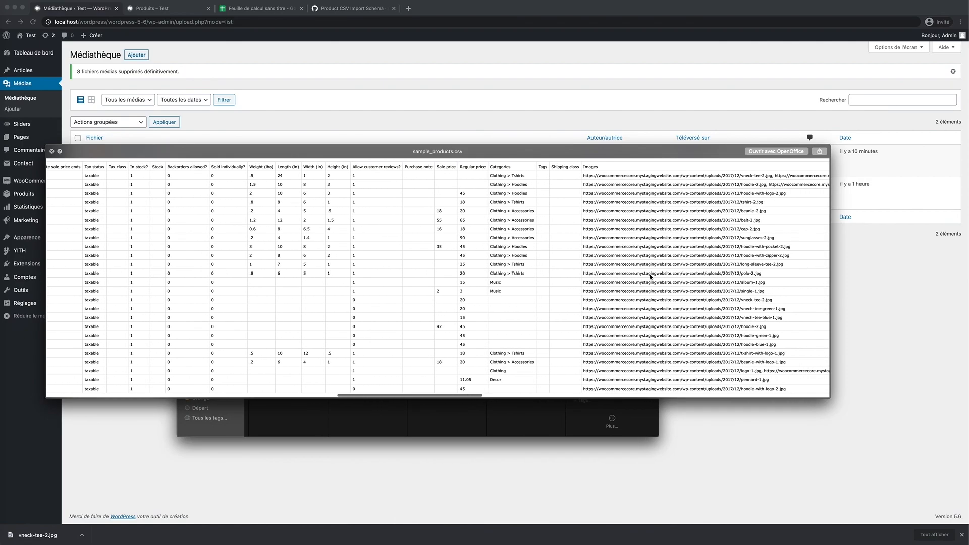
scroll(651, 277, right, 1)
scroll(600, 256, right, 16)
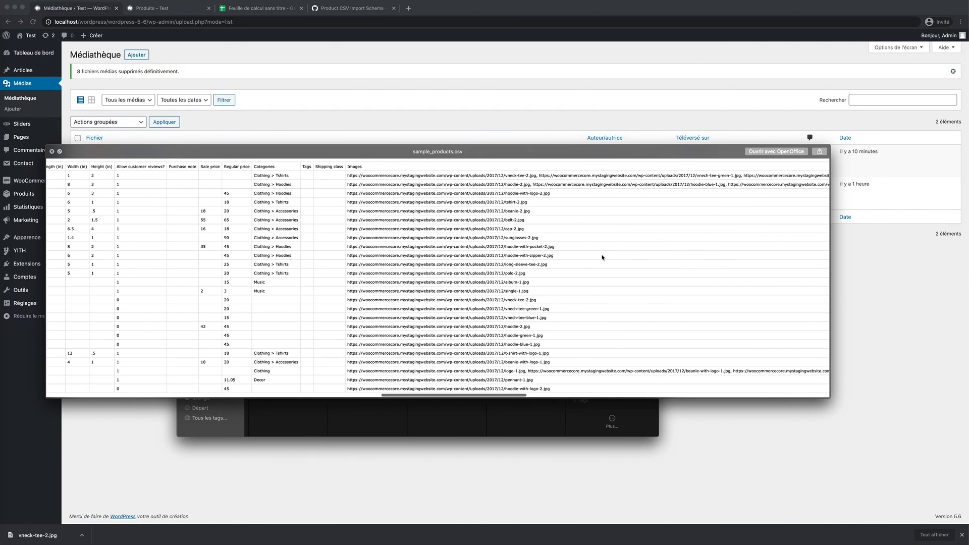
scroll(605, 258, right, 11)
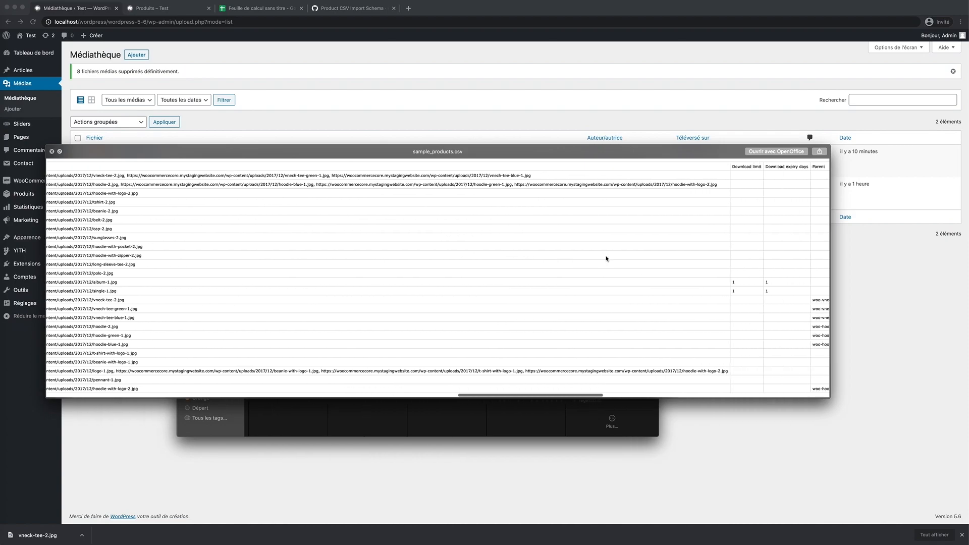
scroll(607, 259, left, 20)
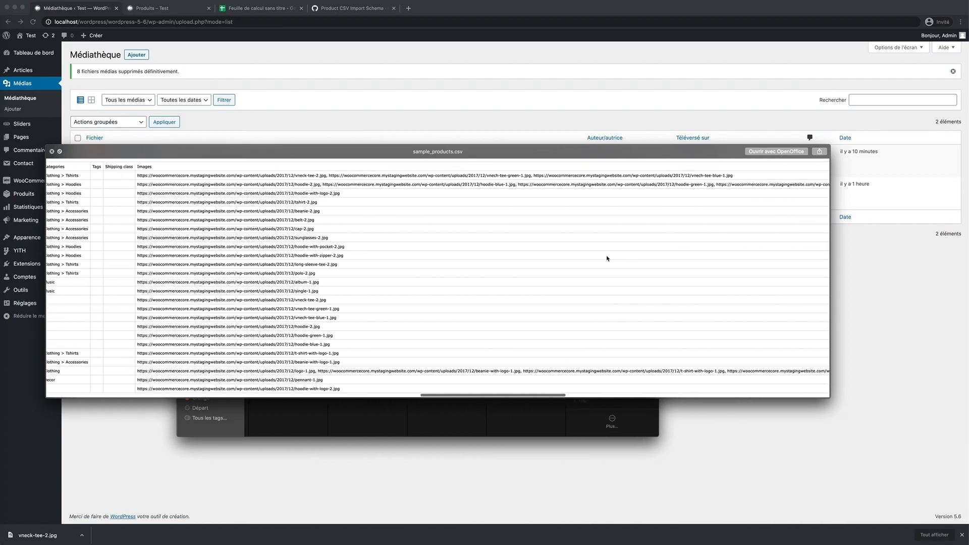
key(space)
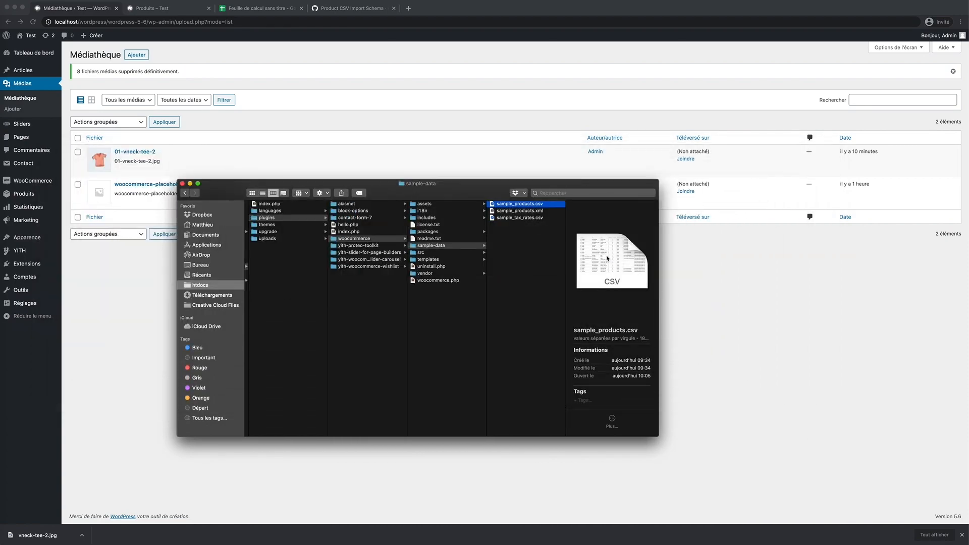
Look at sample_products.xml and sample_tax_rates.csv in the sample-data folder, and reselect sample_products.csv
click(548, 211)
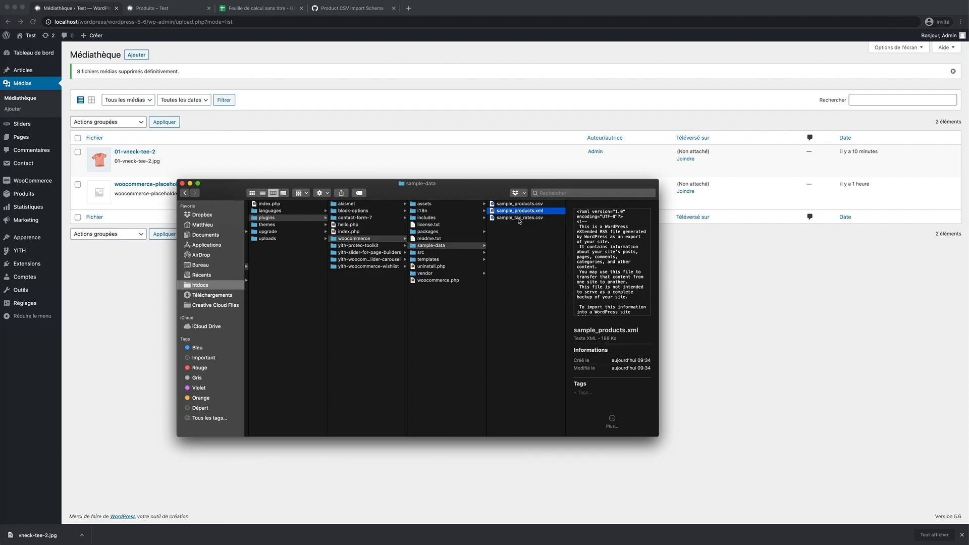
click(520, 218)
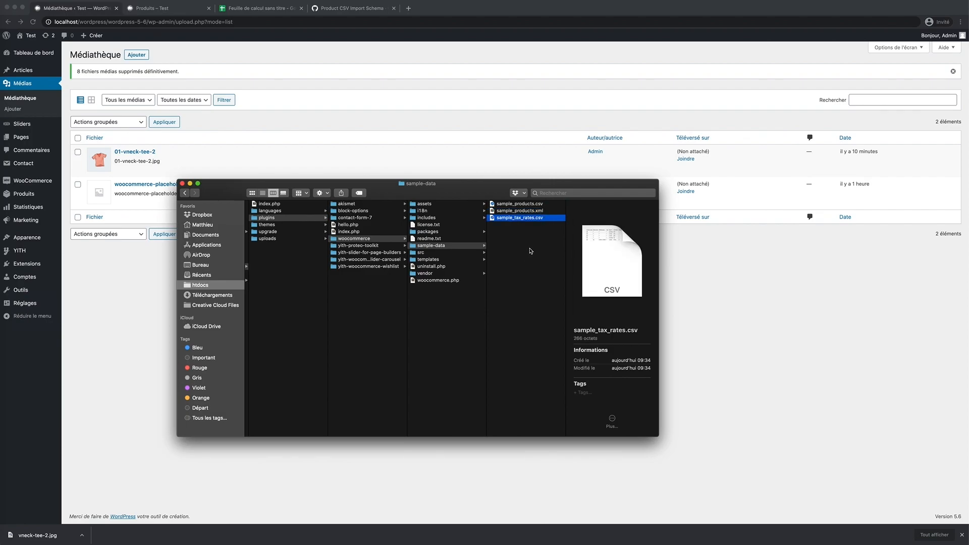
click(526, 204)
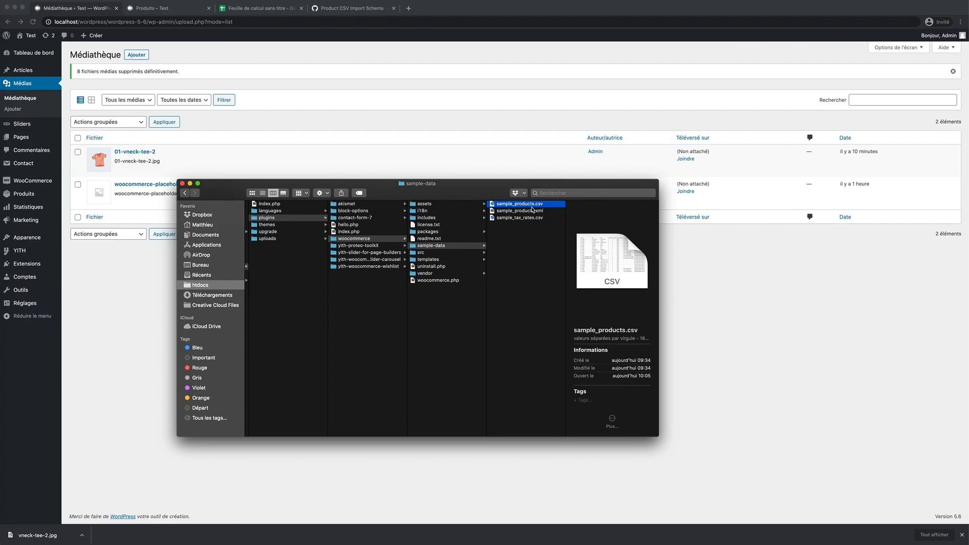
Switch to the WordPress media library, inspect the file URL of the 01-vneck-tee-2 image and return to the media list
click(437, 163)
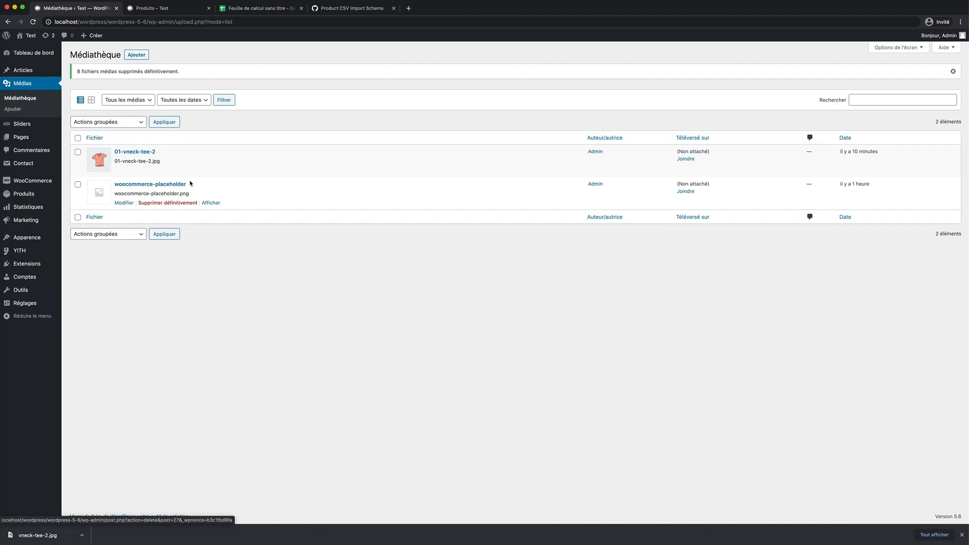
click(146, 154)
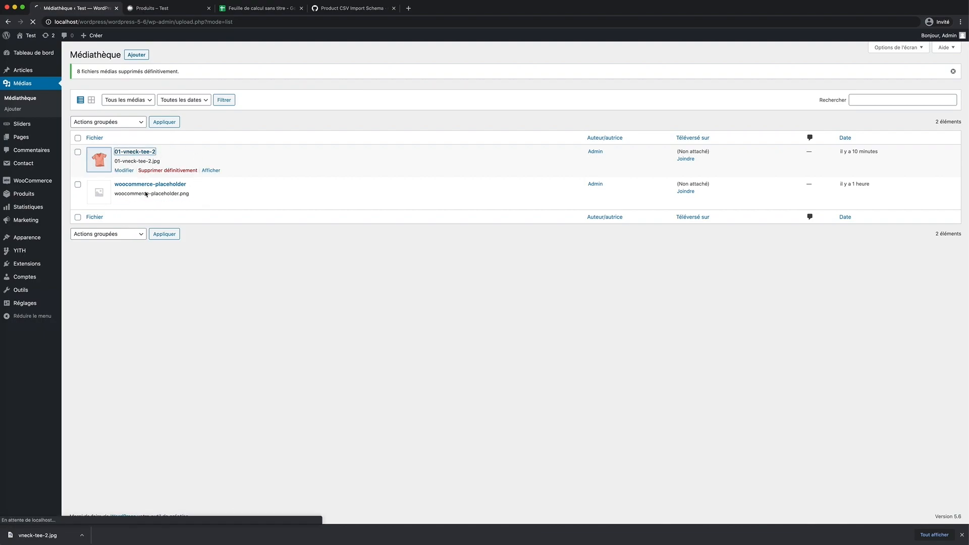
click(887, 130)
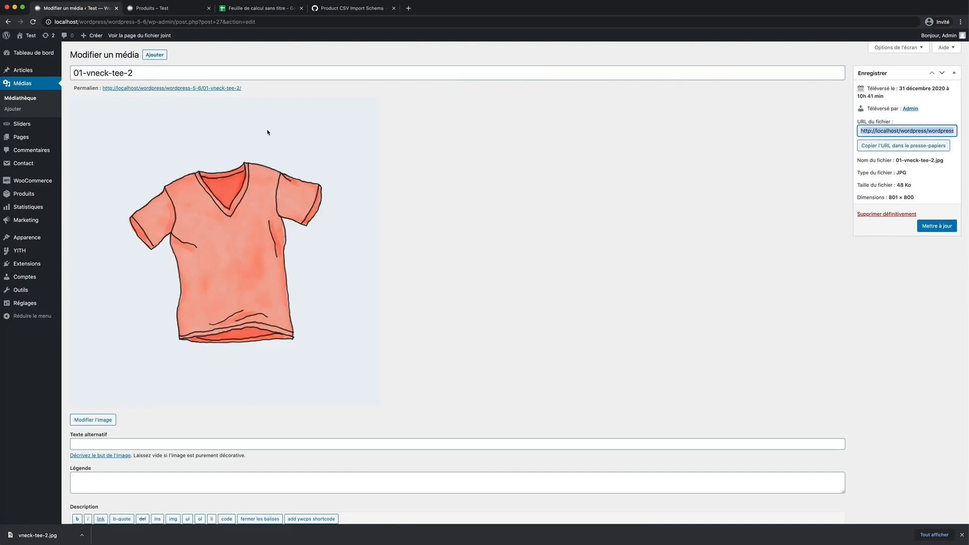
click(32, 100)
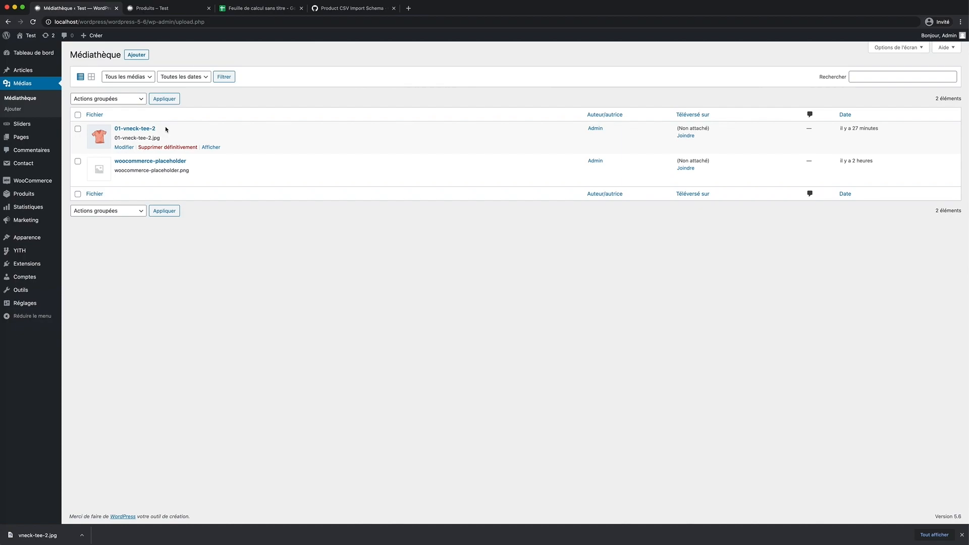
Switch to Finder and create a new folder named img directly inside the wordpress-5-6 folder
click(1, 21)
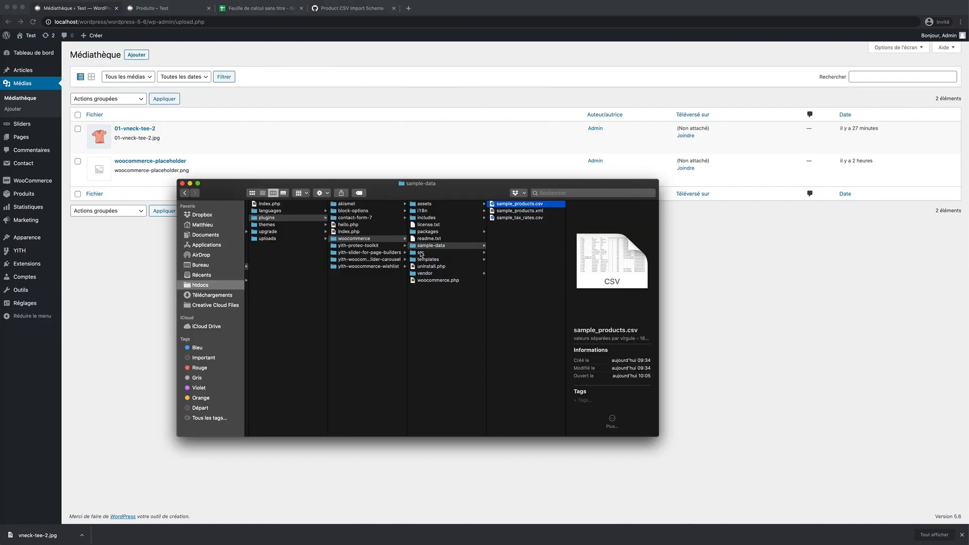
scroll(382, 252, left, 2)
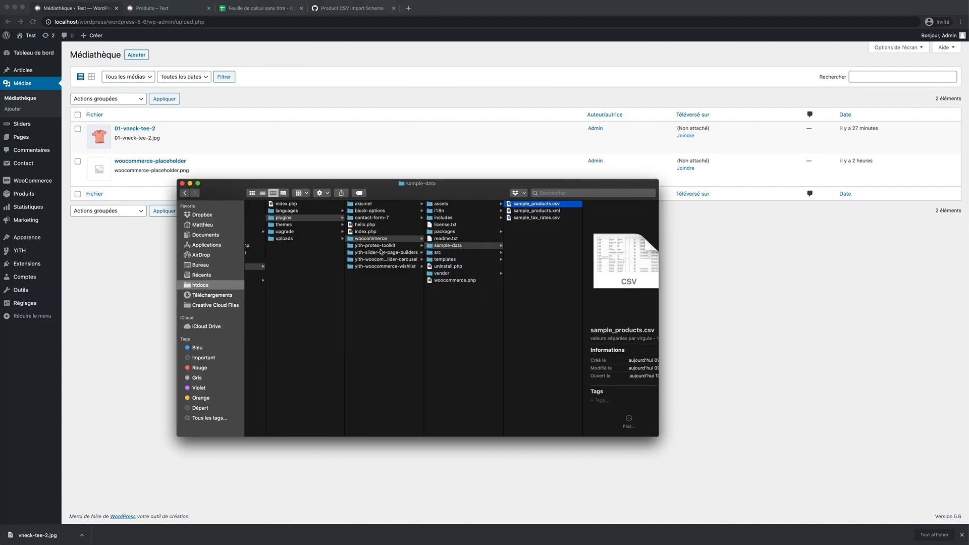
scroll(382, 252, left, 10)
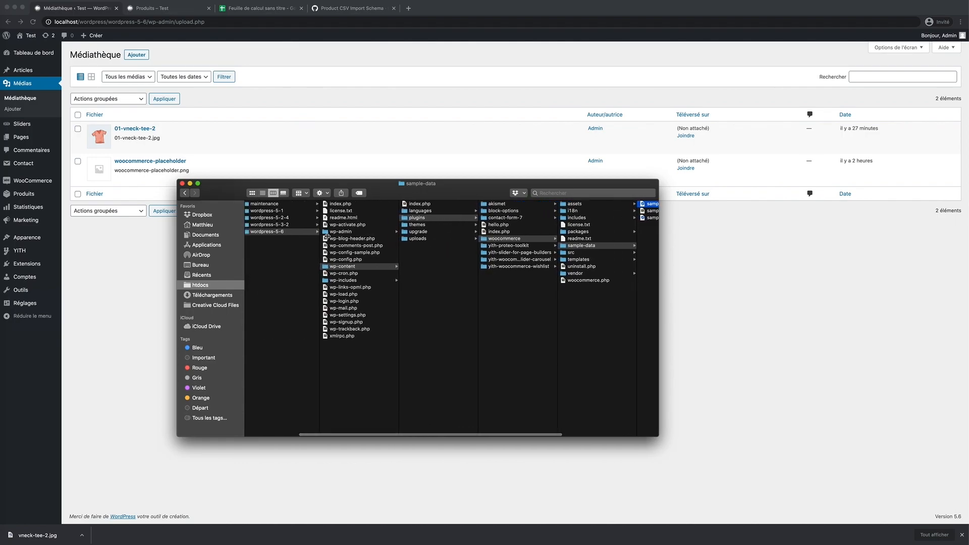
right_click(353, 350)
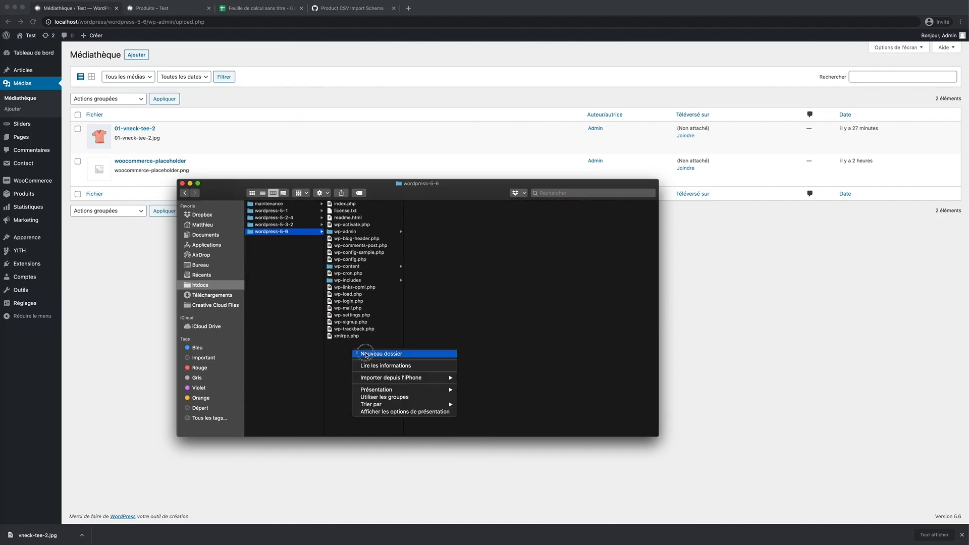
click(366, 354)
text(img)
key(Return)
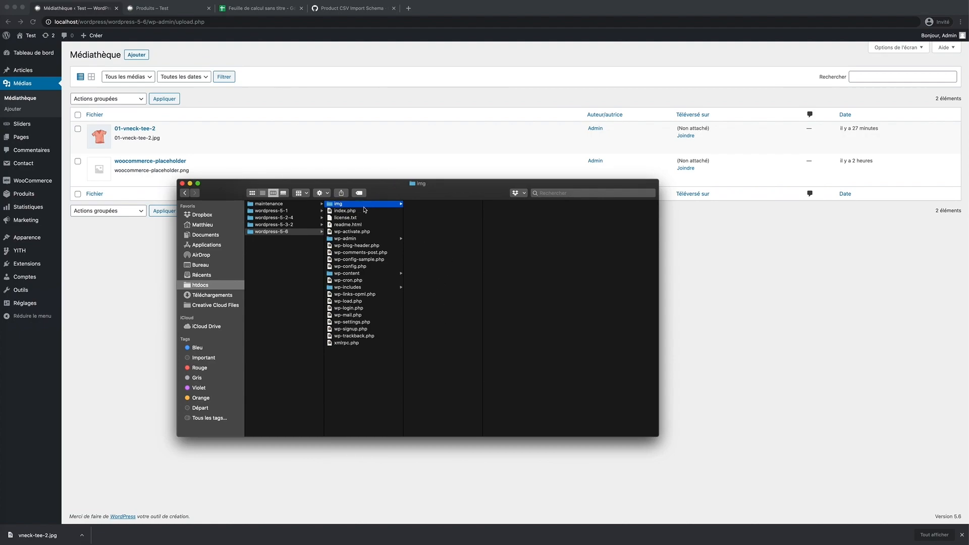
Return to the WordPress media library in the browser and check the site's root path in the page address
click(146, 48)
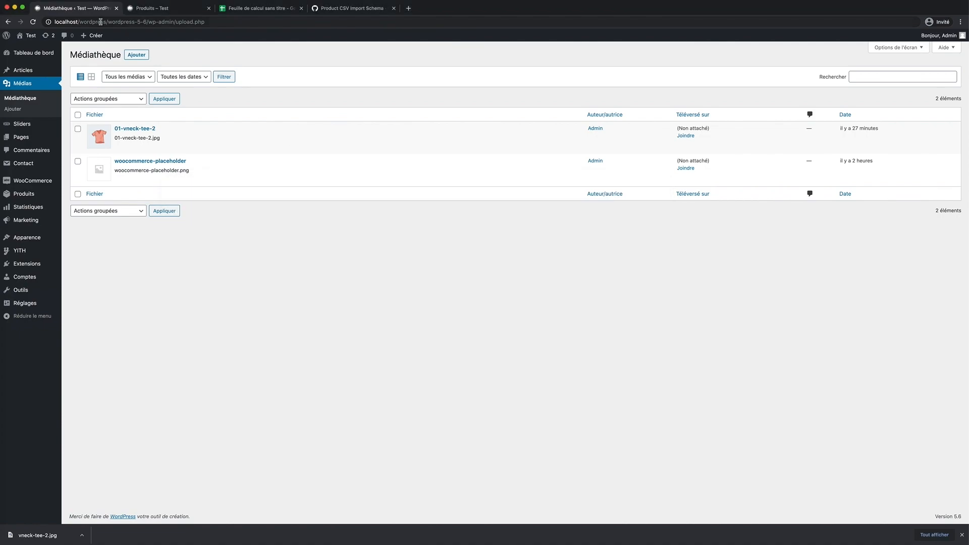
click(89, 22)
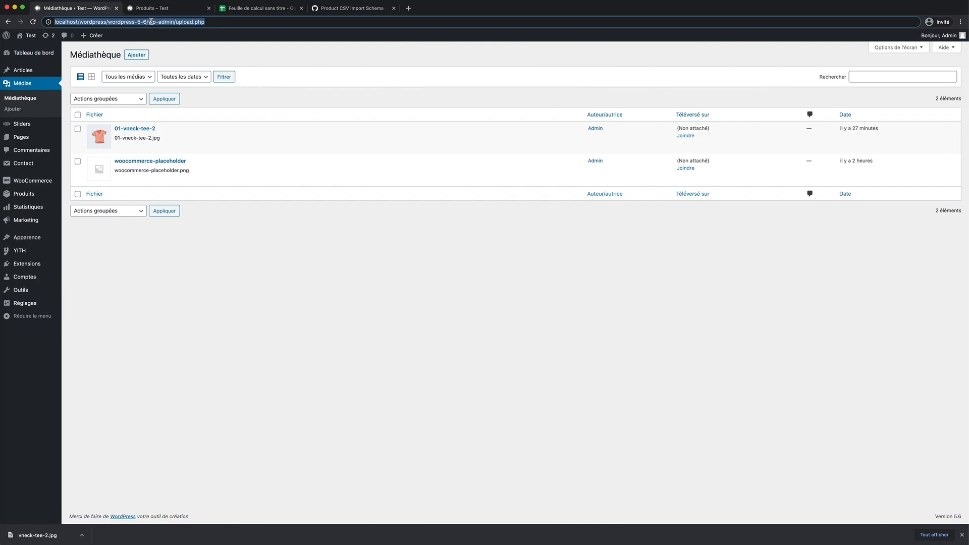
click(356, 242)
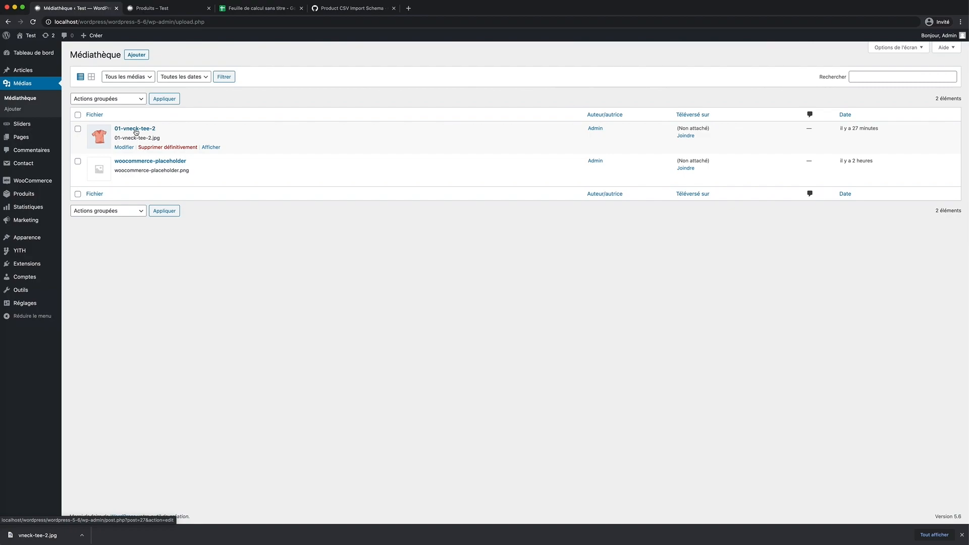
Switch to the Google Sheets spreadsheet and import wc-importer-sample-products.csv from the computer, replacing the current spreadsheet
click(263, 9)
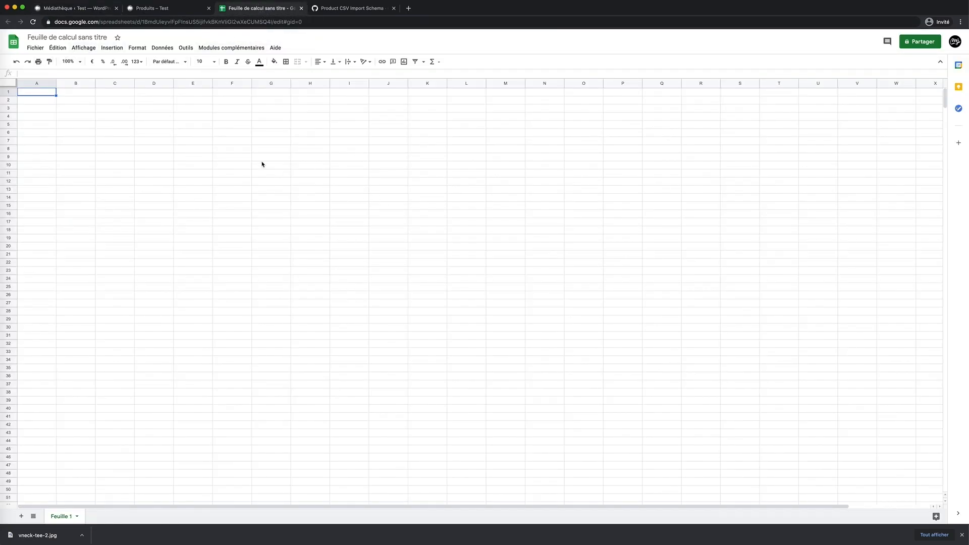
click(36, 48)
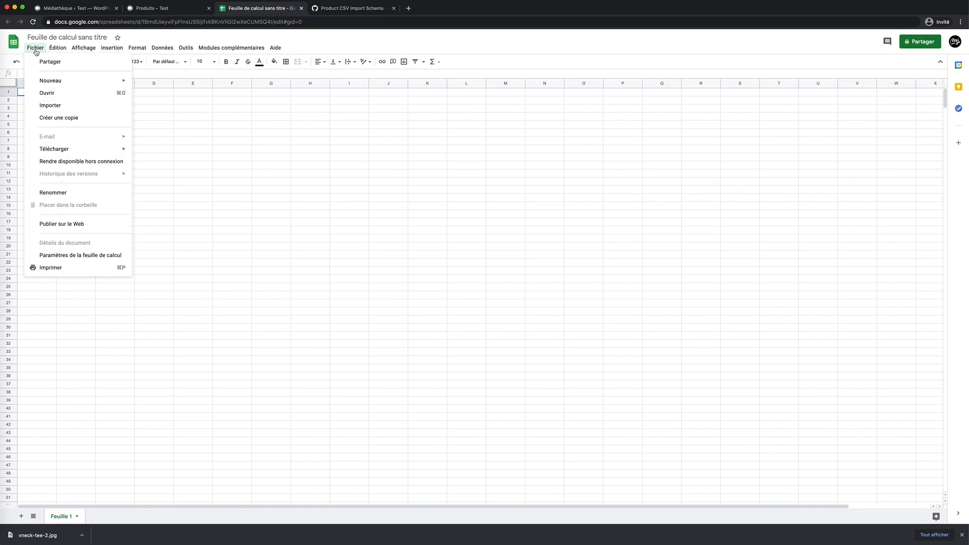
click(69, 105)
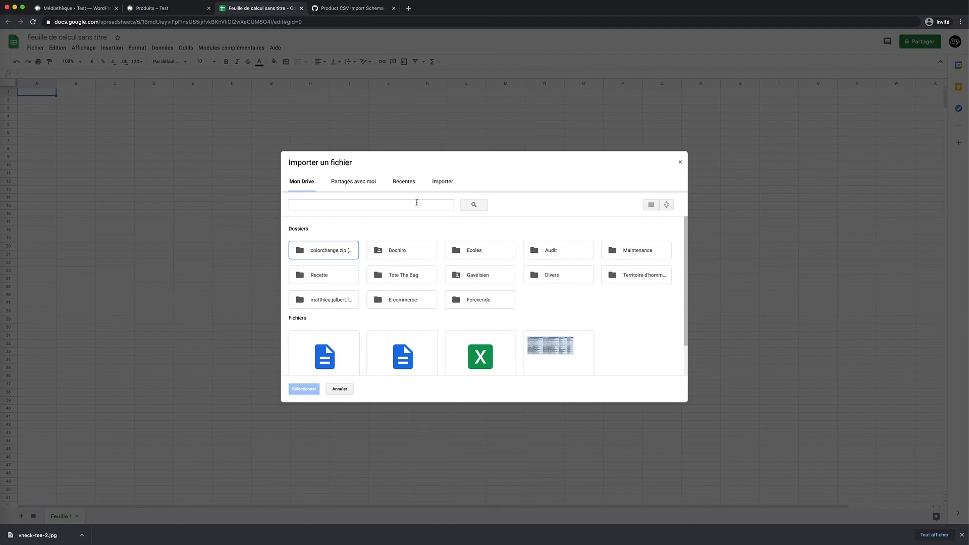
click(439, 184)
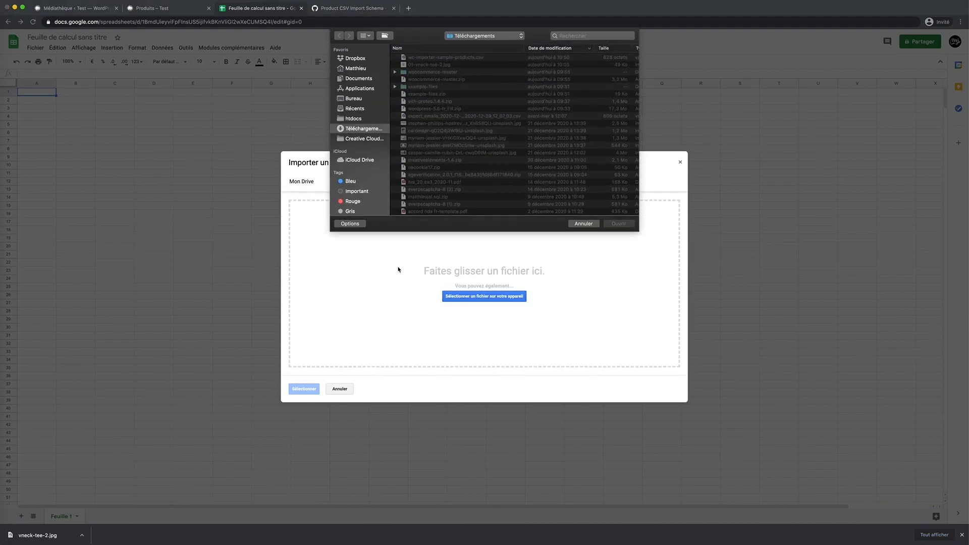
double_click(464, 59)
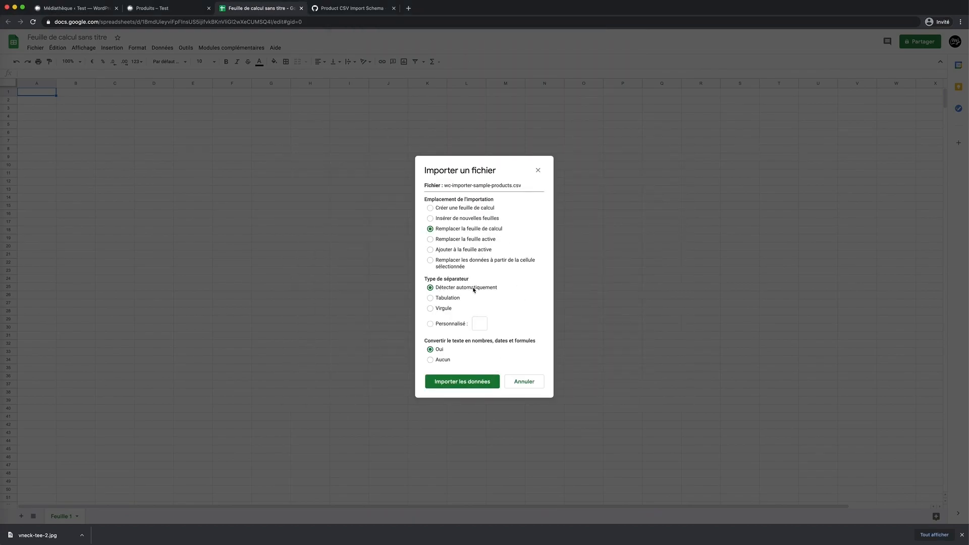
click(481, 325)
click(479, 385)
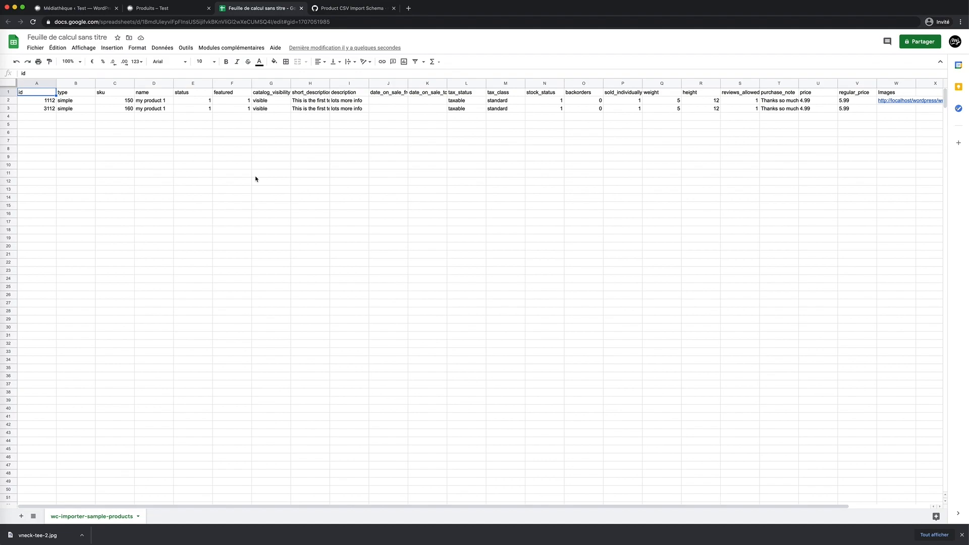
Change the ids of the two products to 112 and 312
click(45, 100)
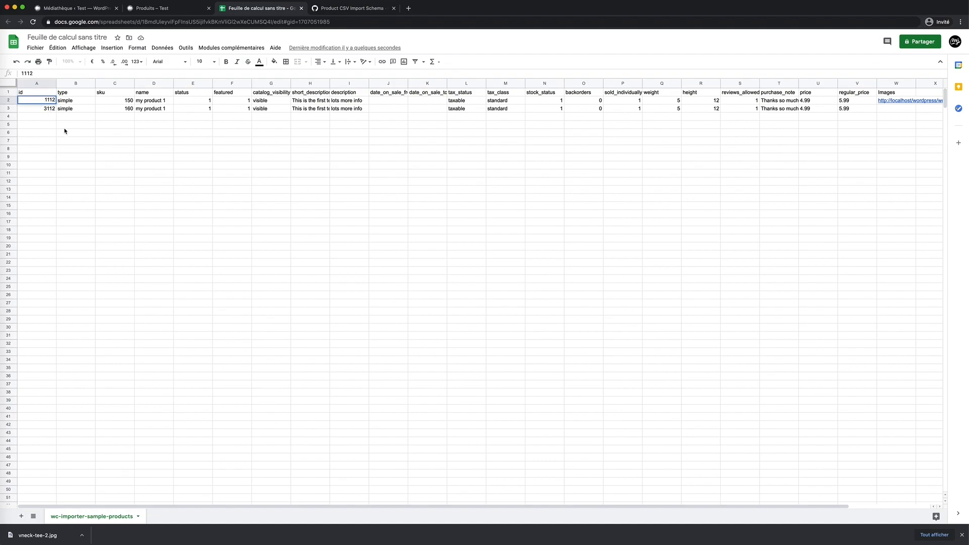
double_click(48, 108)
key(BackSpace)
click(84, 157)
click(51, 103)
click(68, 101)
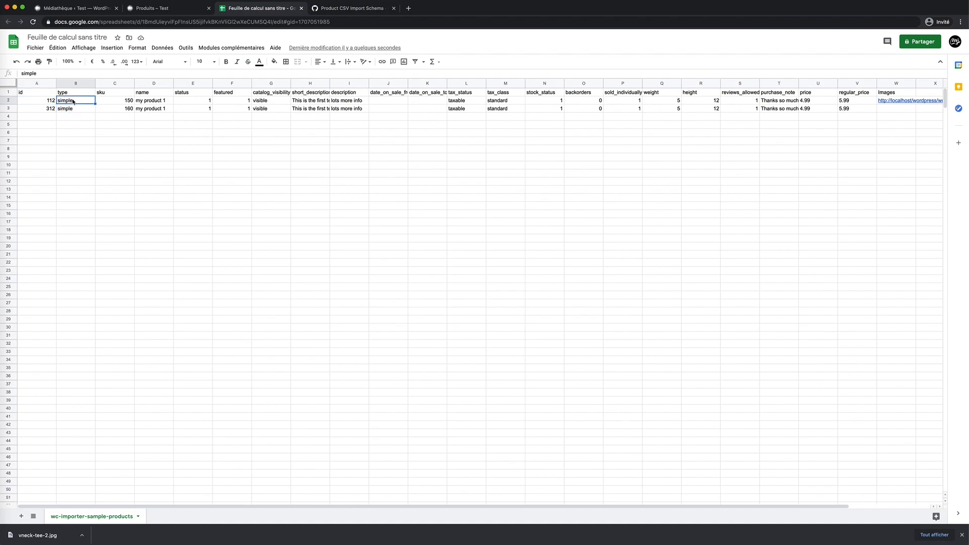
Set the sku of the first product to 155 and of the second product to 165
click(126, 101)
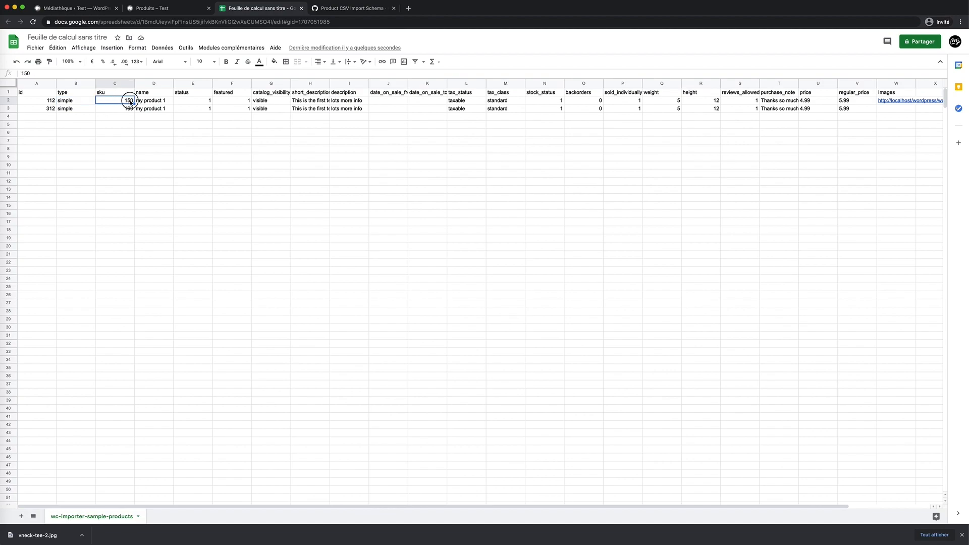
double_click(129, 103)
click(126, 111)
key(BackSpace)
text(5)
click(137, 130)
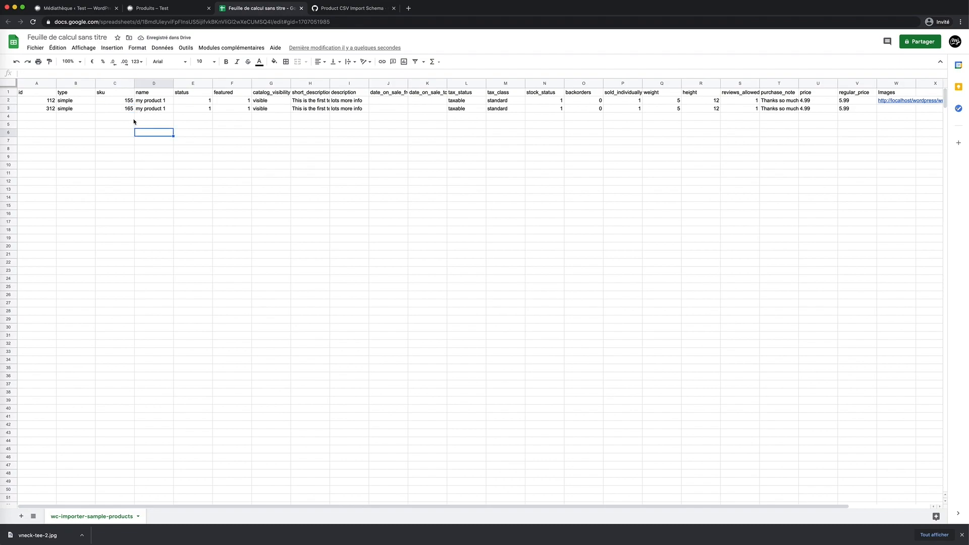
Widen the catalog_visibility and short_description columns so their contents fit
click(194, 93)
click(235, 94)
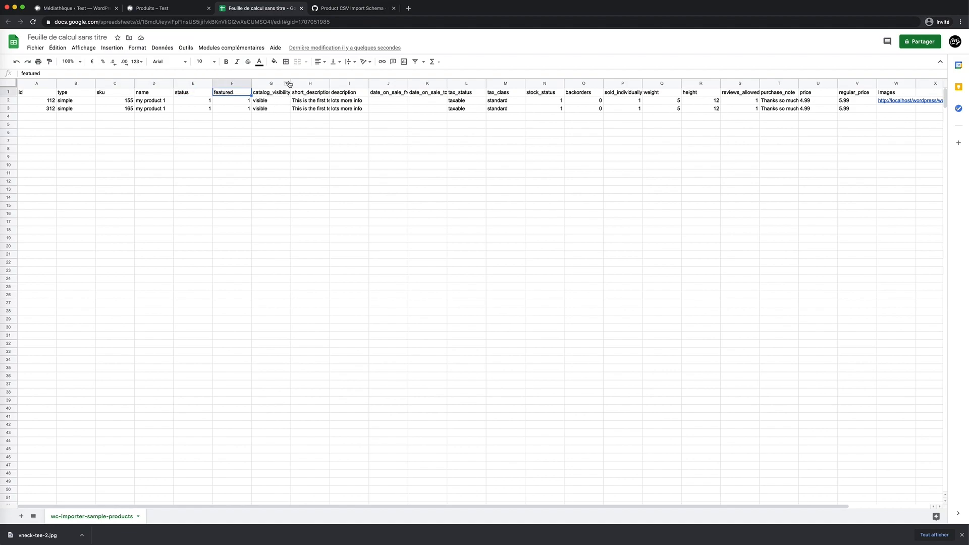
mouse_move(291, 82)
mouse_down()
mouse_move(318, 82)
mouse_move(299, 82)
mouse_up()
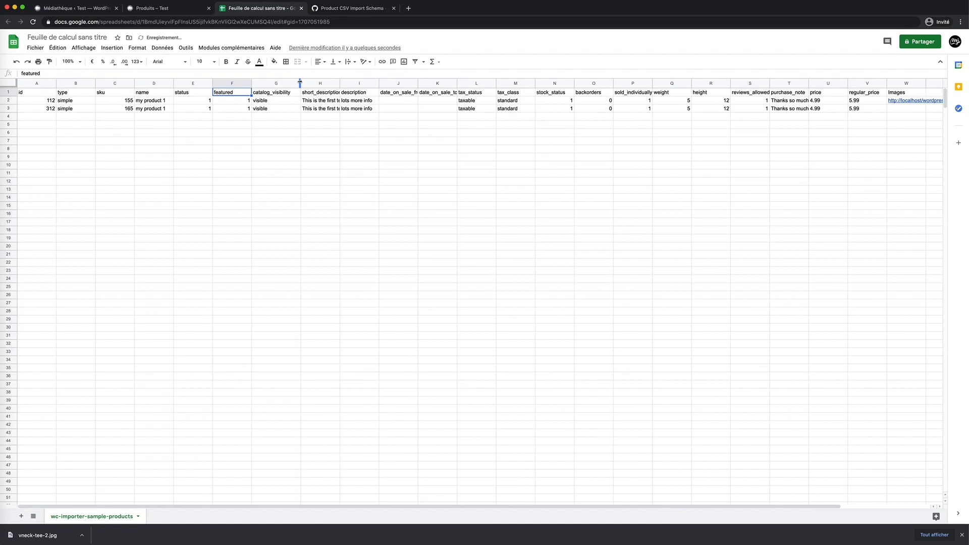
click(266, 101)
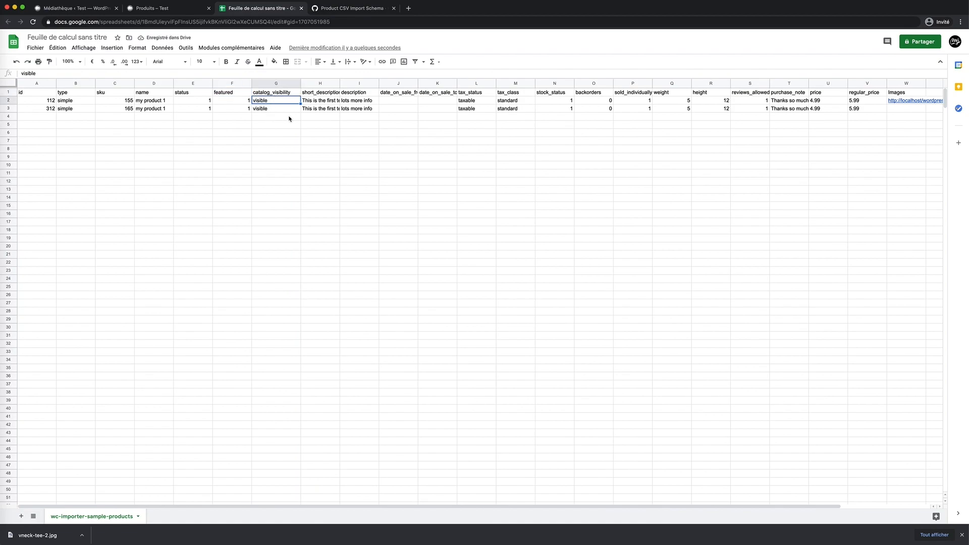
drag(340, 83, 407, 82)
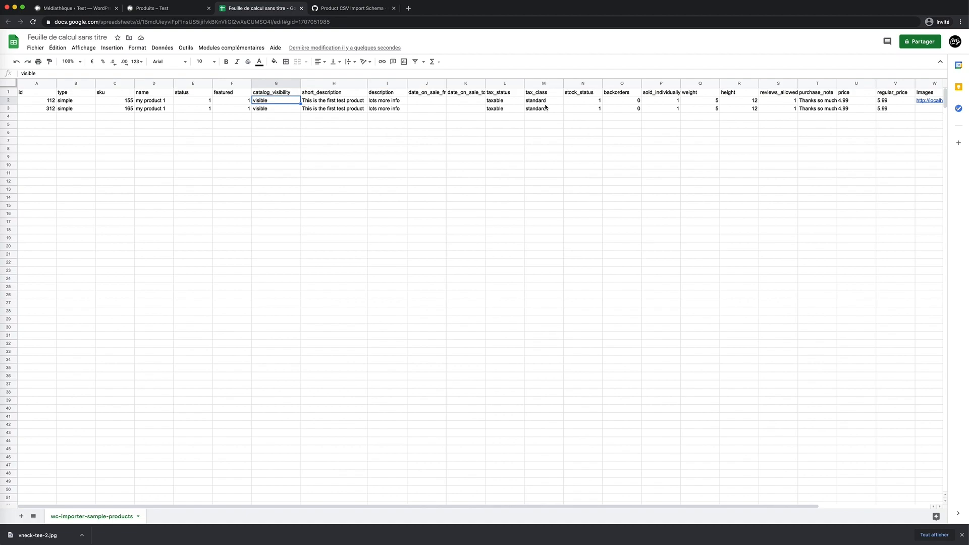
Review the product columns from tax_status through weight and height to Images
click(510, 101)
click(510, 106)
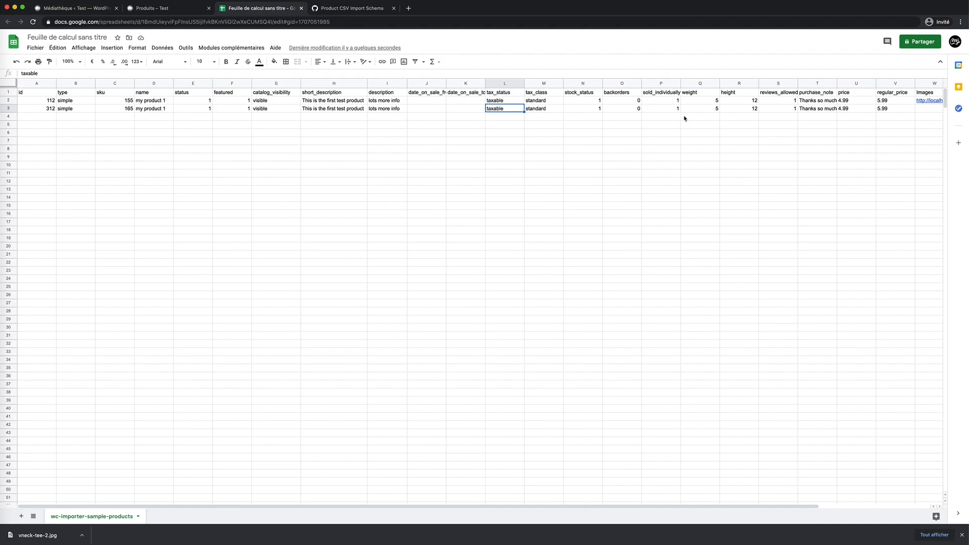
scroll(857, 121, right, 5)
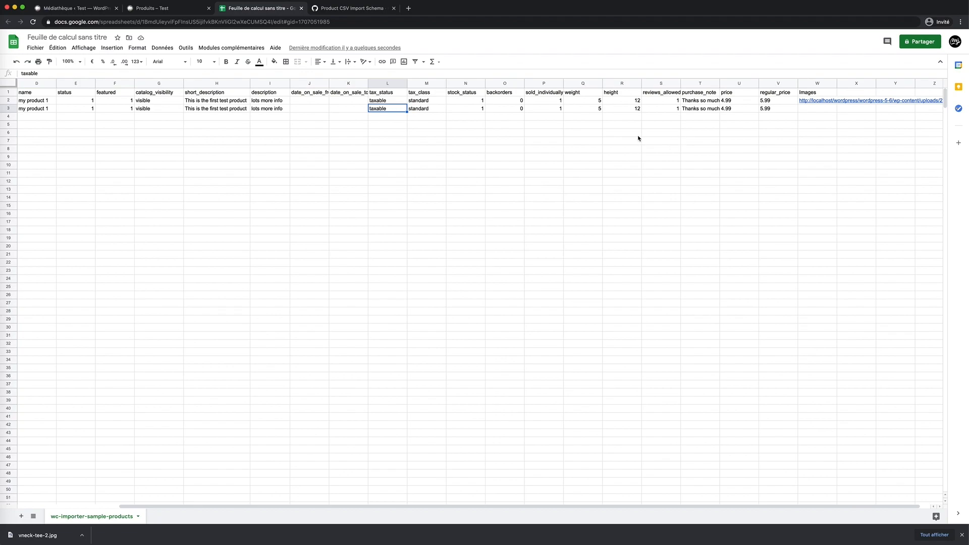
click(576, 94)
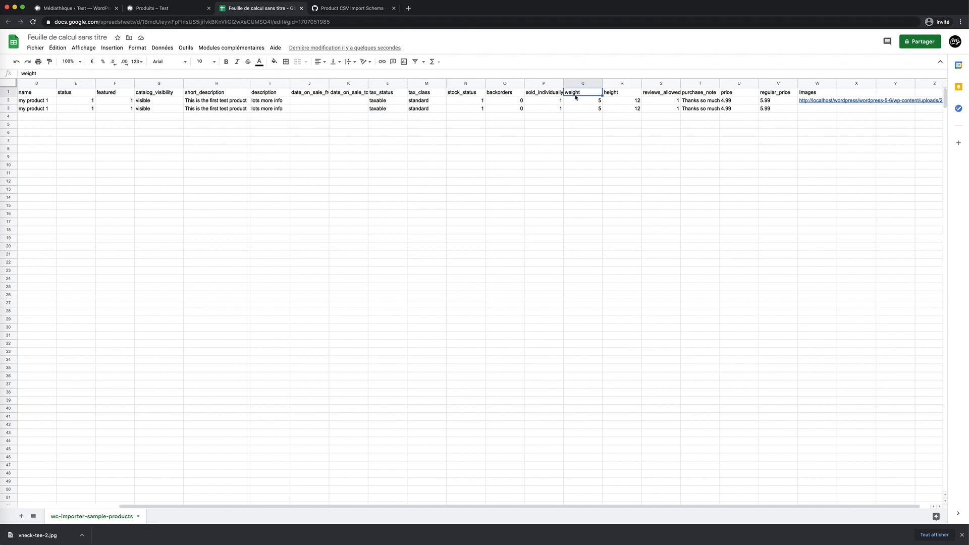
click(618, 96)
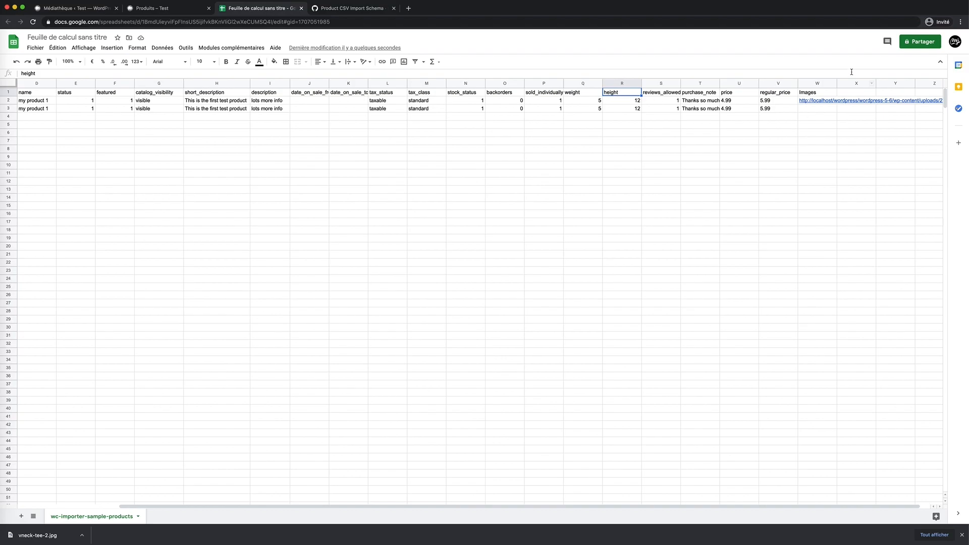
scroll(833, 113, right, 1)
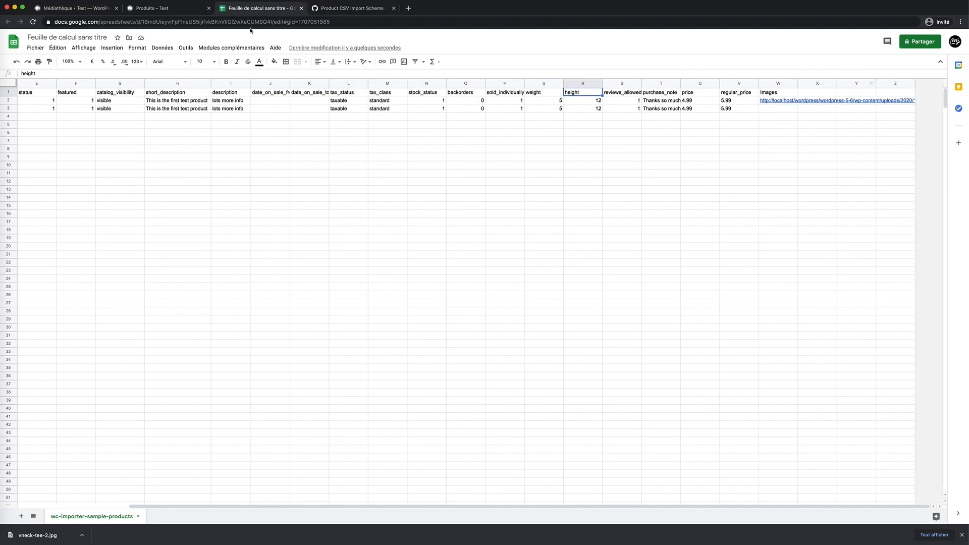
Switch to the WordPress media library, open the 01-vneck-tee-2 image and select its file URL
click(81, 9)
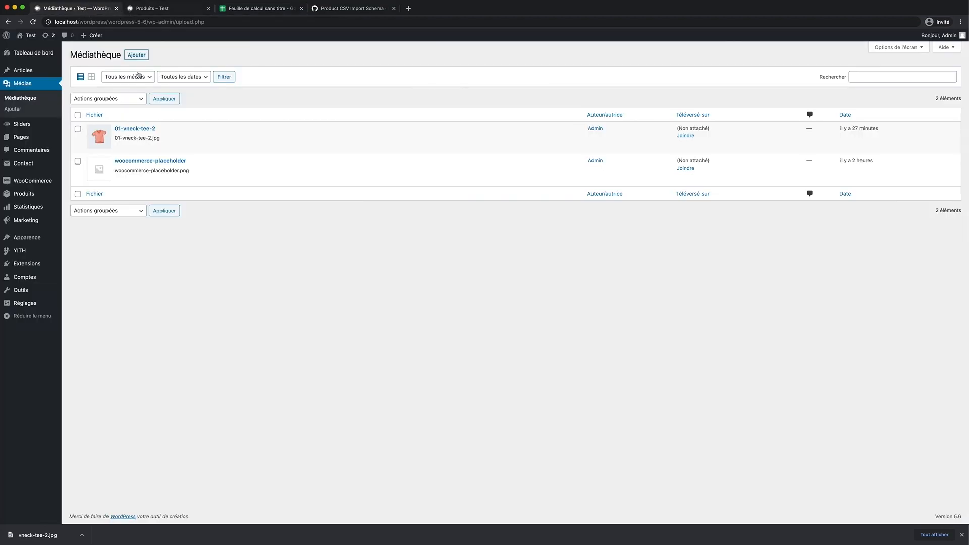
click(130, 130)
click(939, 130)
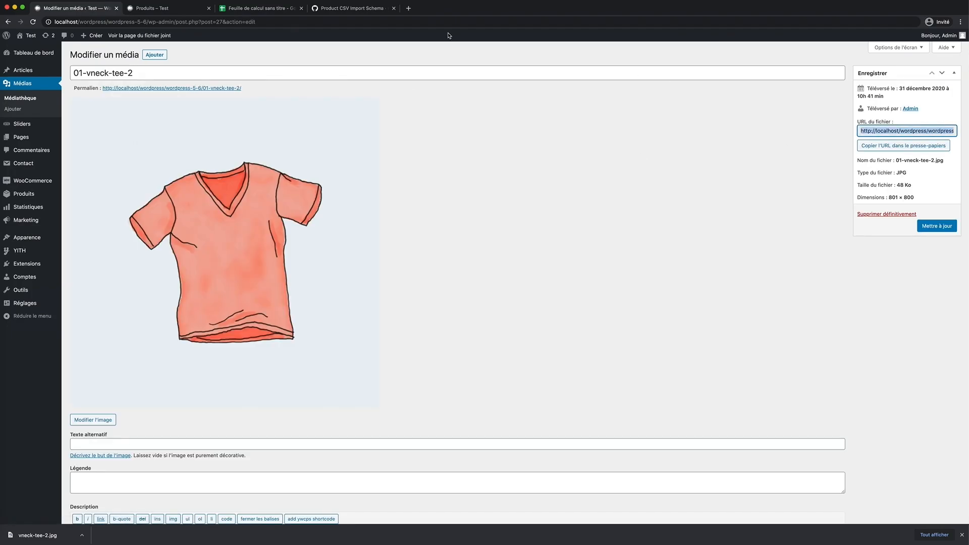
Return to the product spreadsheet and examine the file name part of the first product's image URL
click(242, 8)
click(782, 103)
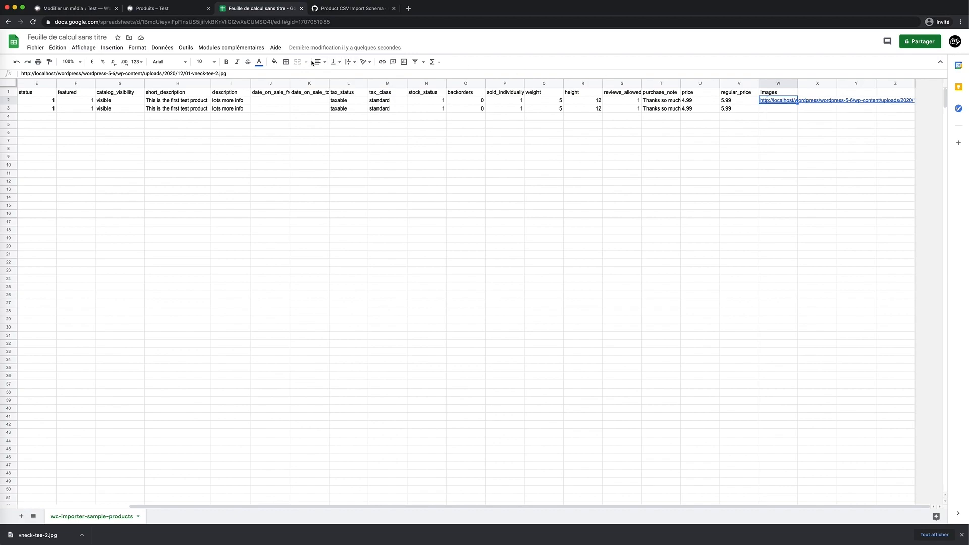
click(301, 71)
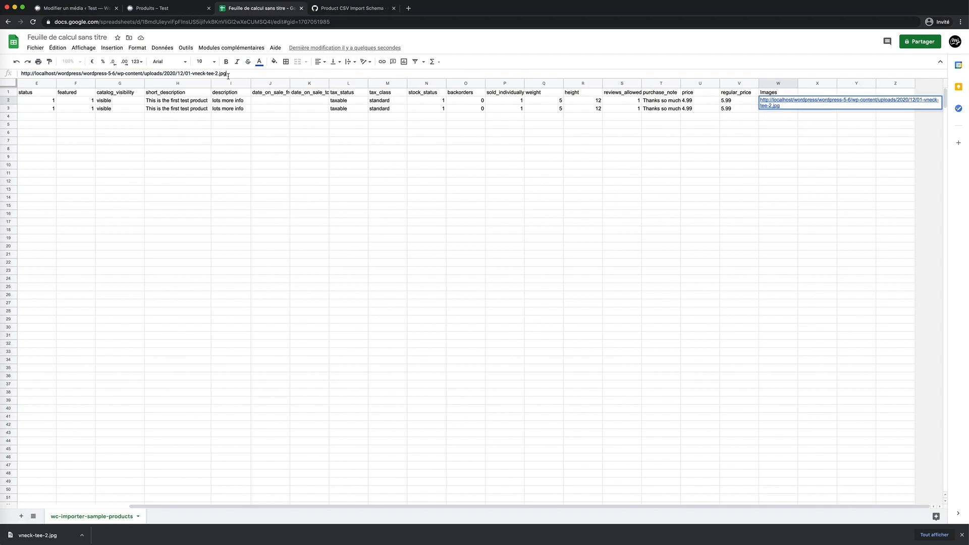
click(191, 74)
double_click(188, 73)
click(197, 74)
drag(193, 73, 214, 74)
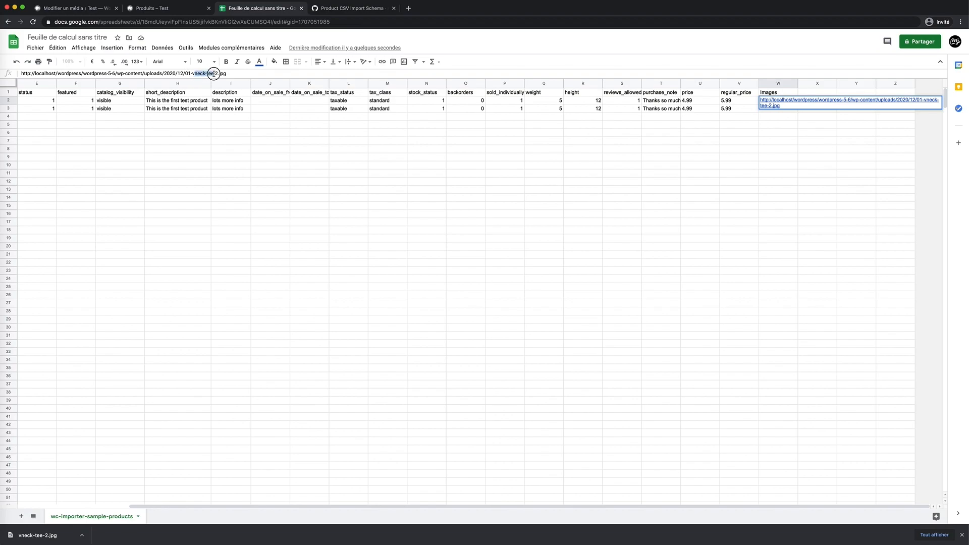
click(792, 163)
Turn on text wrapping for all the product data and widen the Images column
click(746, 101)
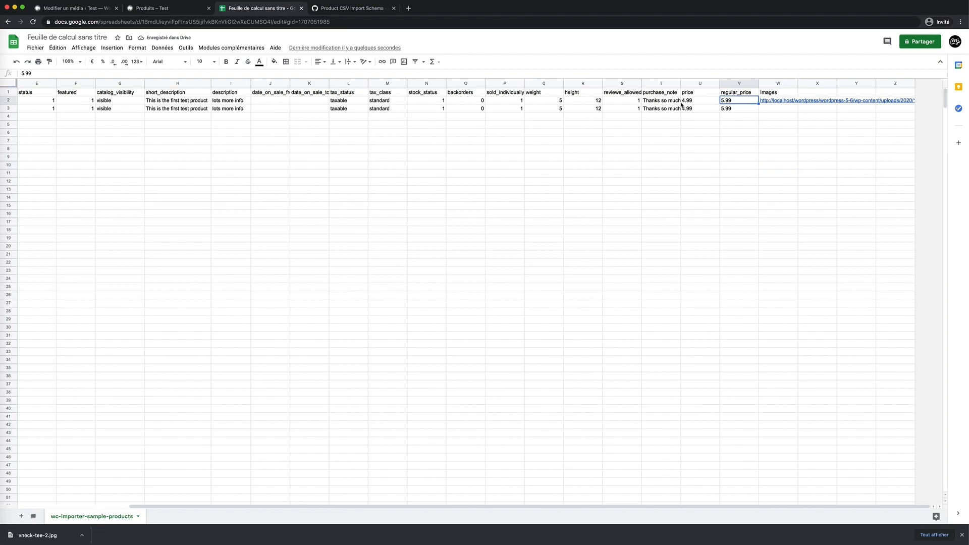
key(super+a)
click(350, 62)
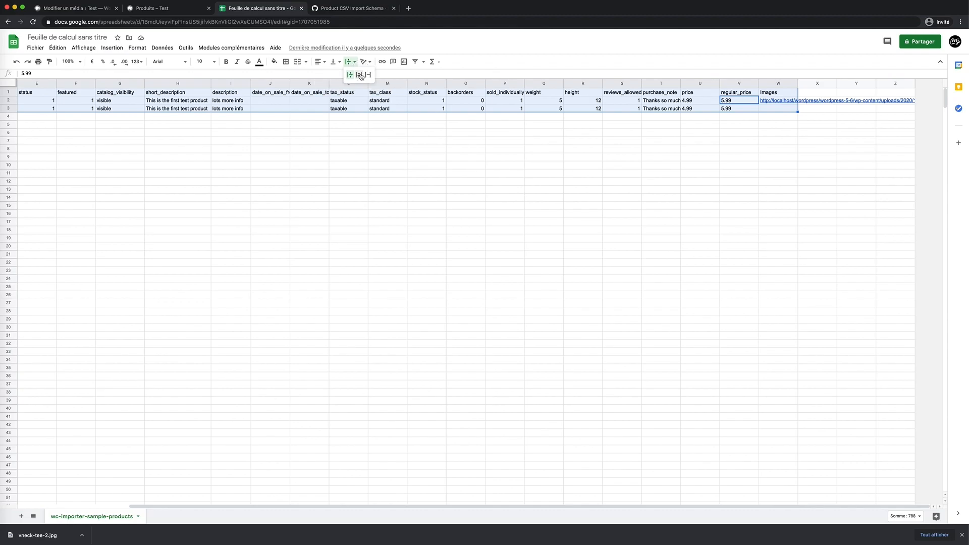
click(360, 76)
drag(798, 83, 881, 83)
click(781, 168)
Rename the first product to "Mon produit test" in the name column
scroll(791, 126, left, 5)
click(156, 112)
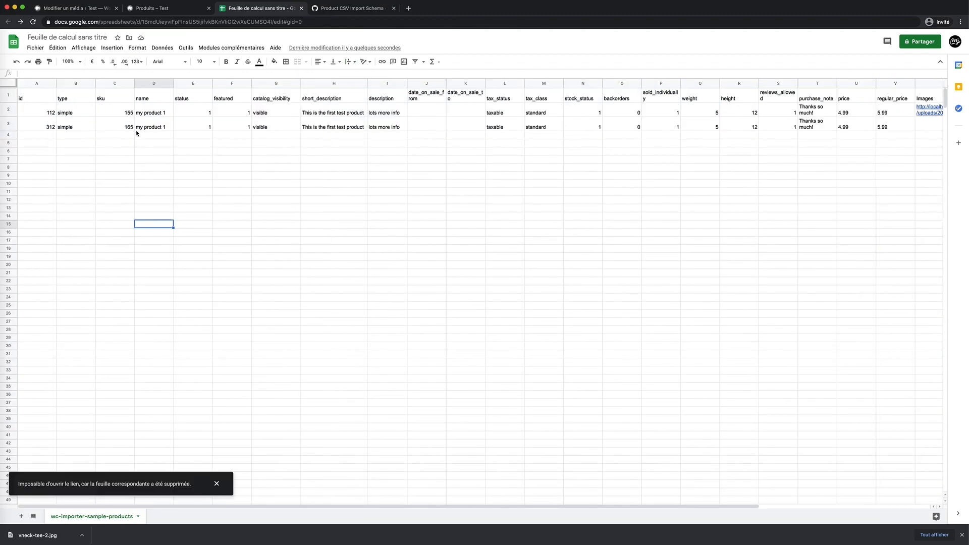
double_click(156, 113)
key(super+a)
text(Mon prod)
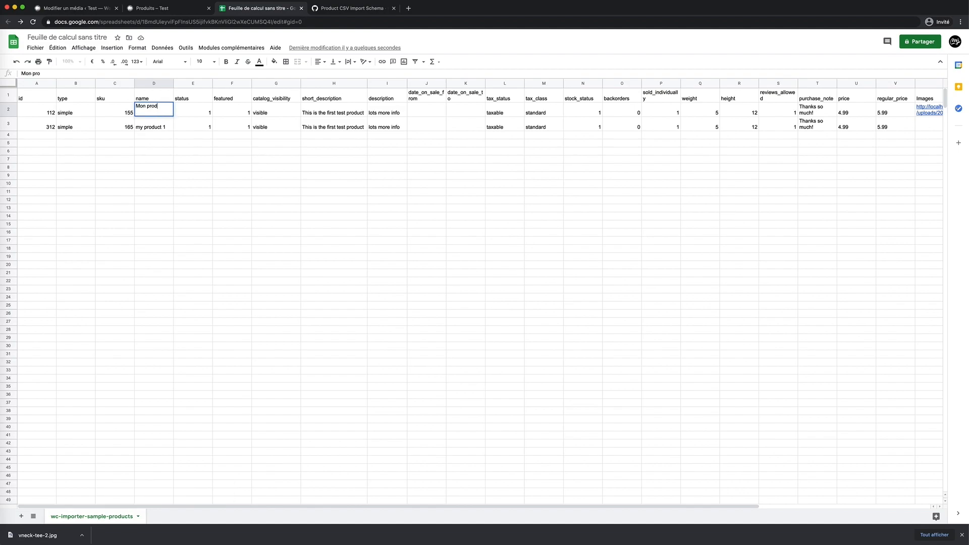
text(uit test)
click(184, 156)
click(156, 116)
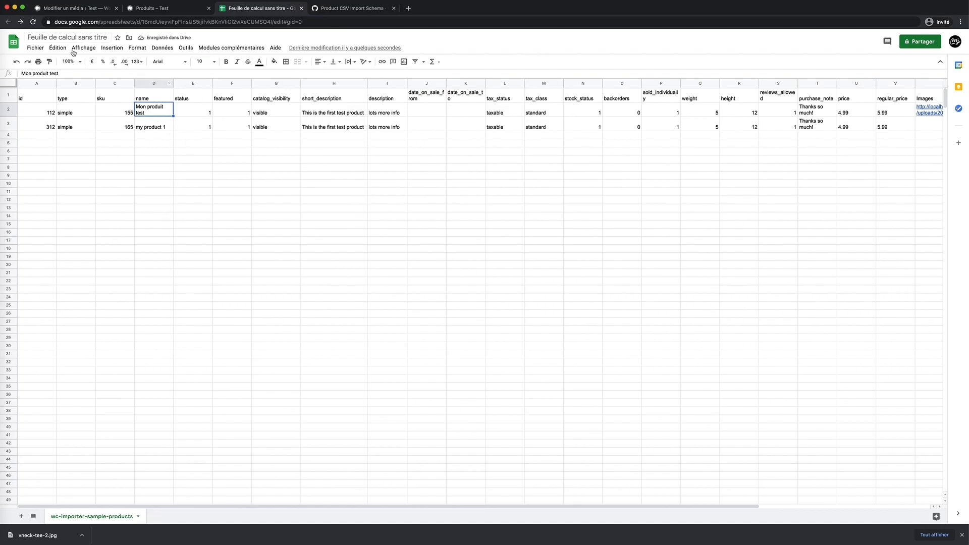
Download the active sheet as a comma-separated values (.csv) file
click(35, 48)
mouse_move(85, 150)
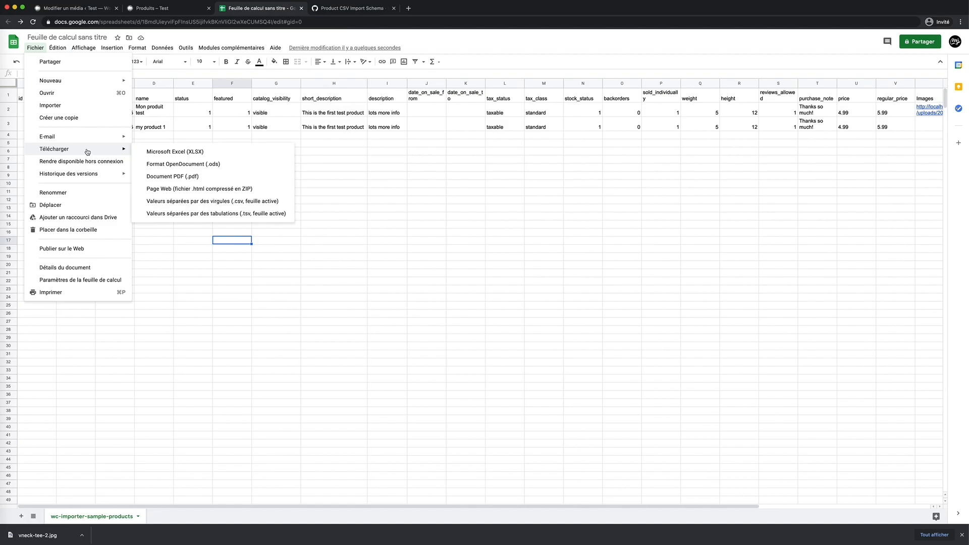
click(201, 201)
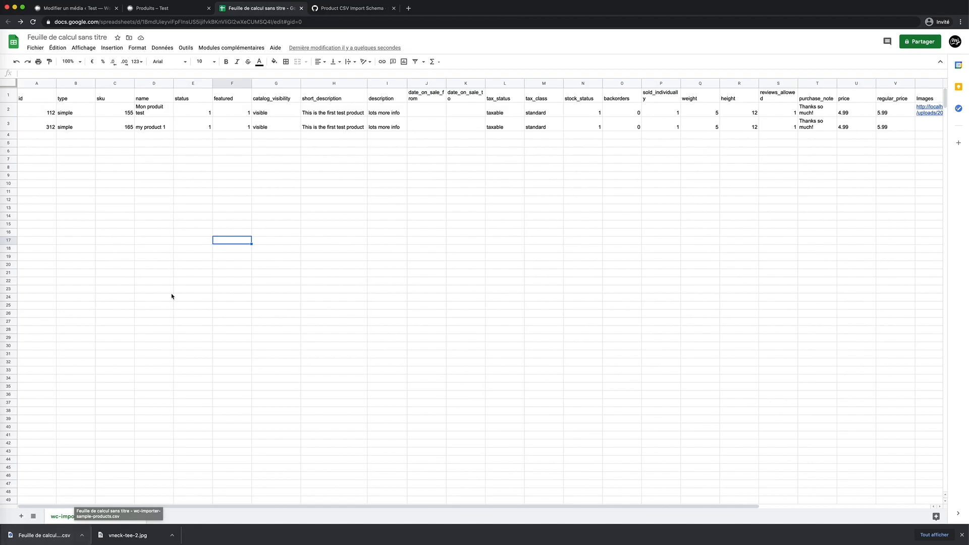
Switch to the WordPress admin and open the import tools page
click(73, 9)
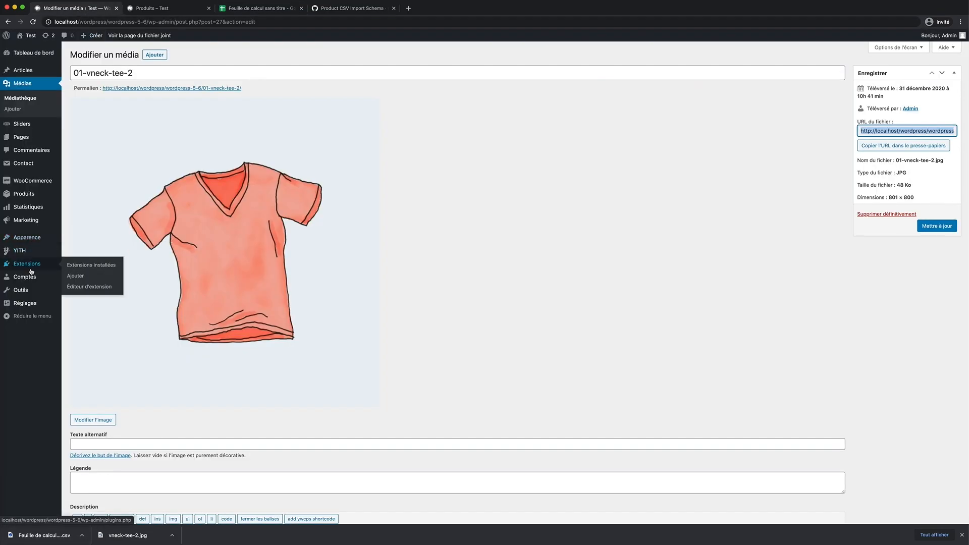
mouse_move(31, 292)
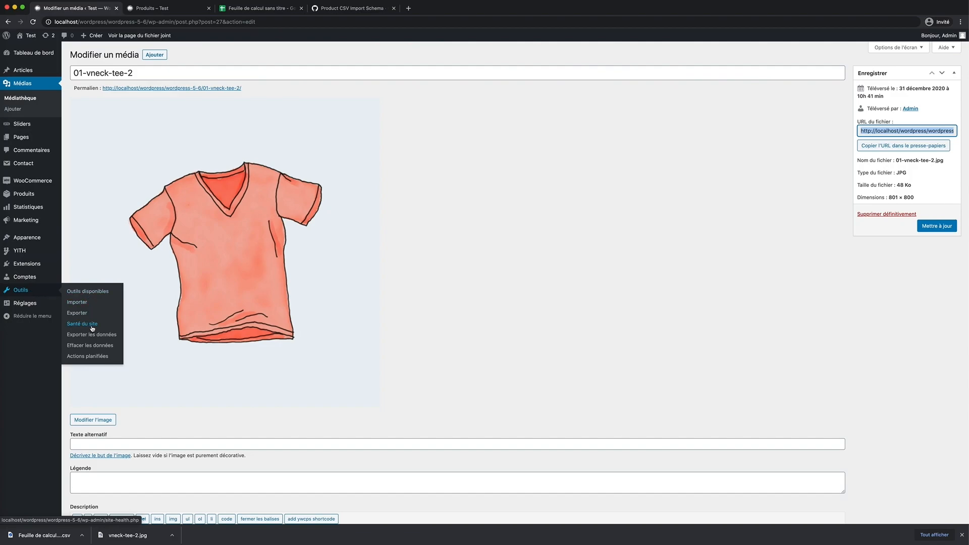
click(86, 307)
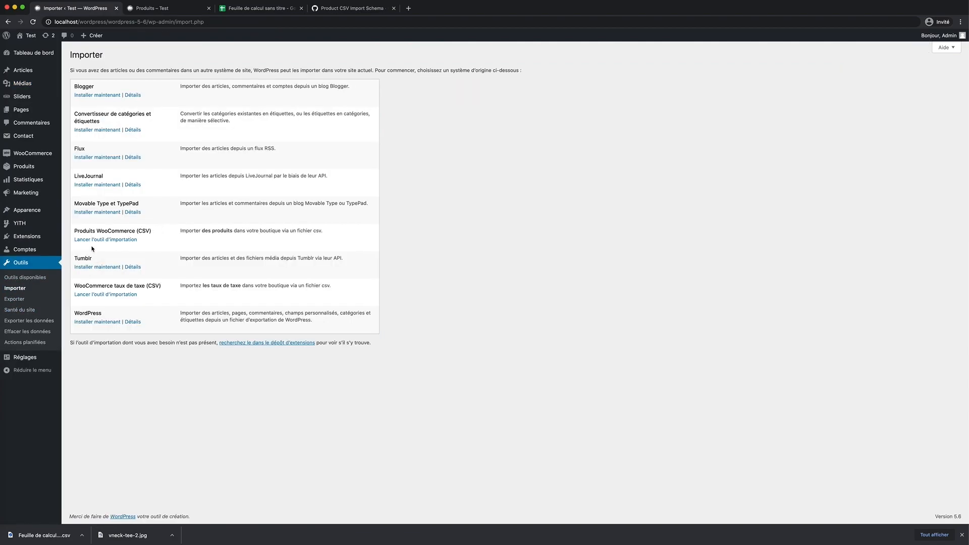
Switch to the store's Boutique page and reload it to check the product listing
click(159, 10)
key(super+r)
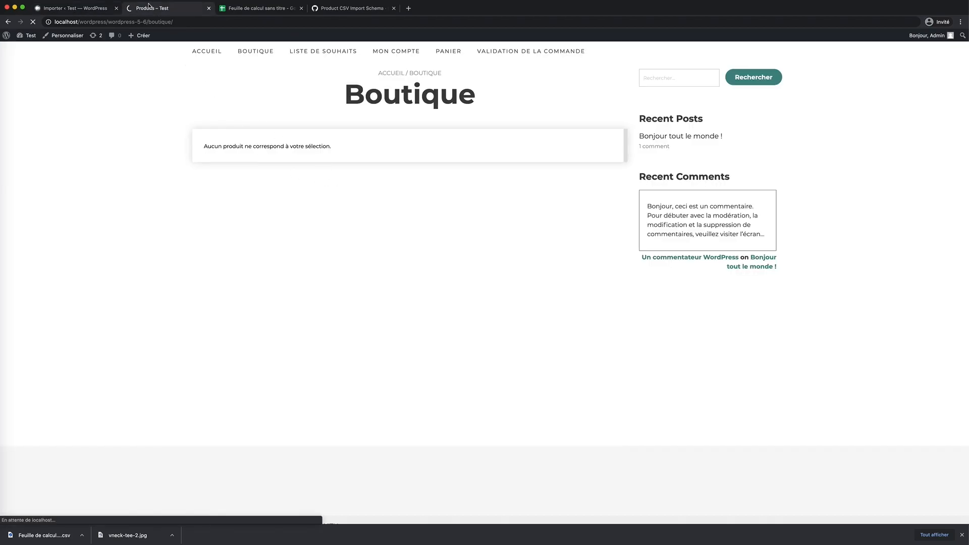
Launch the WooCommerce products (CSV) import tool in the WordPress admin and choose the exported wc-importer-sample-products CSV file
drag(281, 123, 374, 217)
click(343, 204)
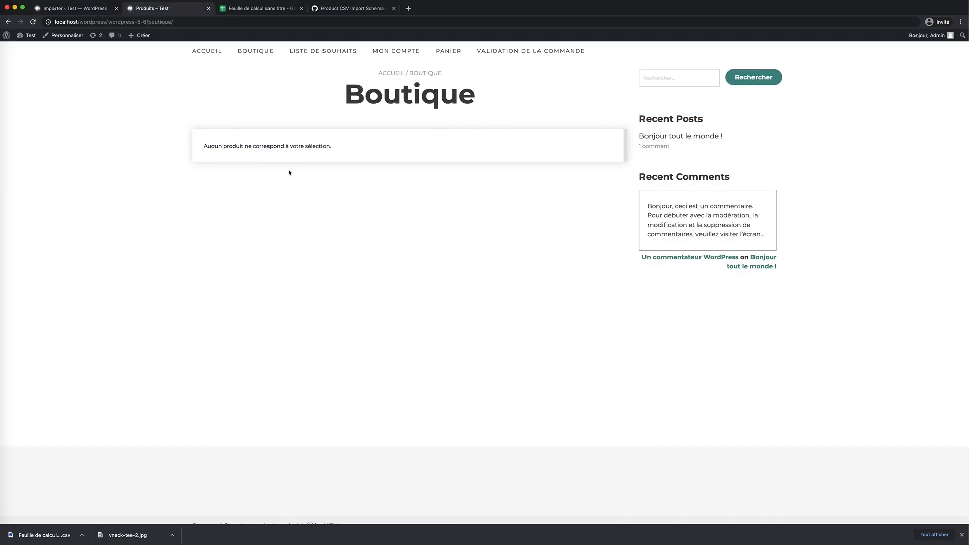
click(91, 8)
click(129, 240)
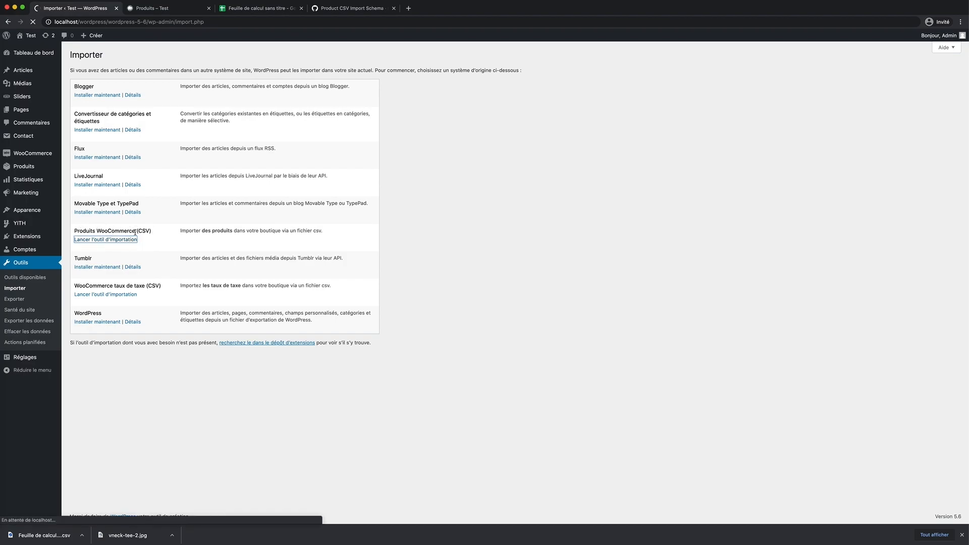
click(516, 259)
key(Return)
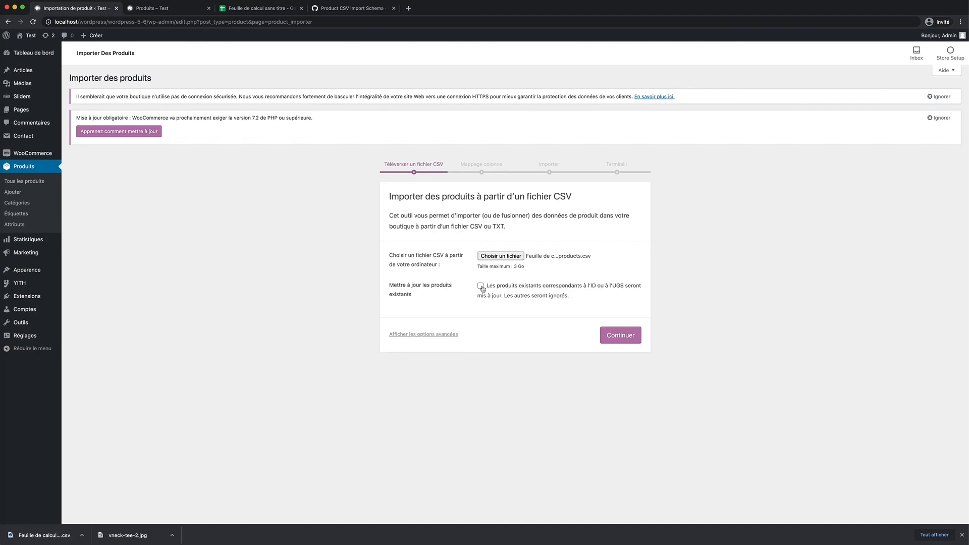
Show the advanced import options, keep the comma as CSV separator and continue to the column mapping
click(451, 335)
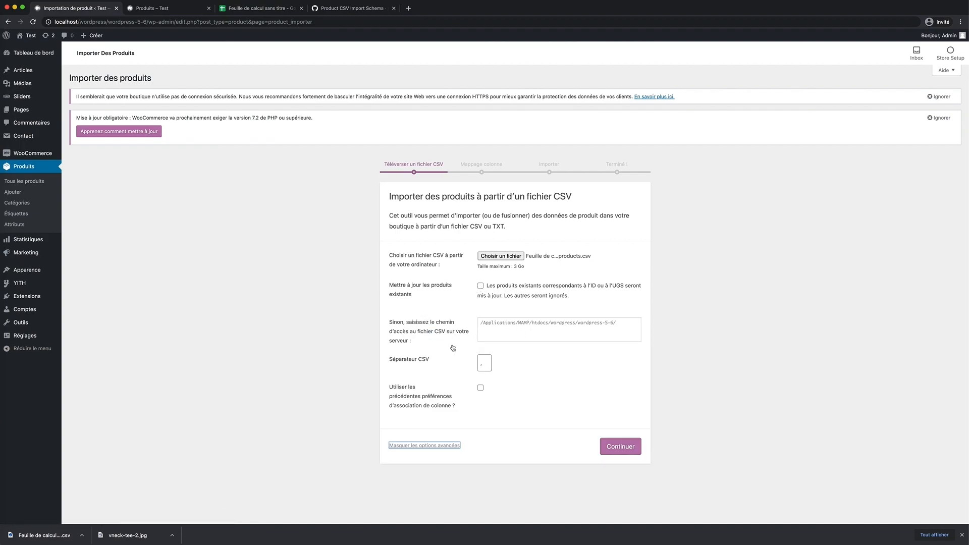
drag(389, 358, 437, 359)
click(528, 362)
click(487, 364)
click(620, 446)
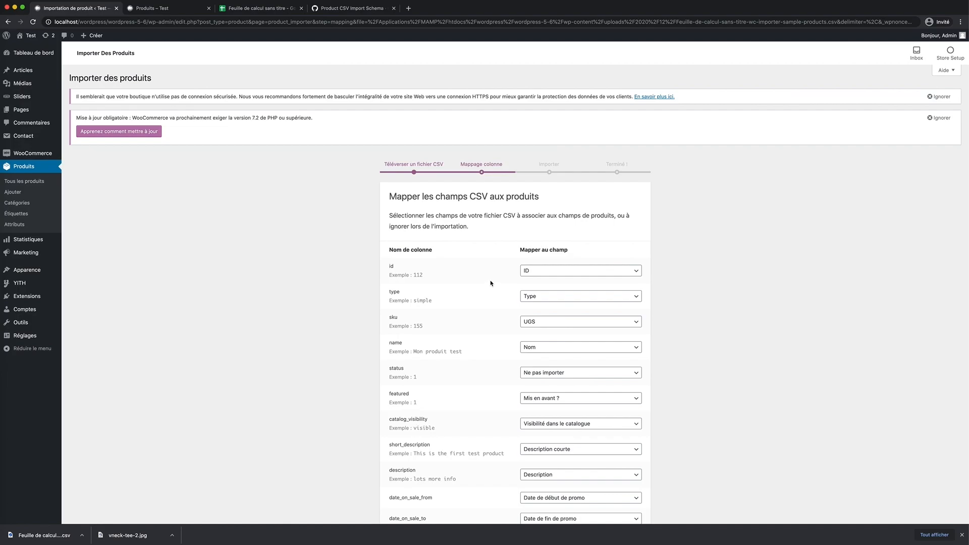
Review how each CSV column is mapped to a product field, from id down to Images
scroll(491, 283, down, 2)
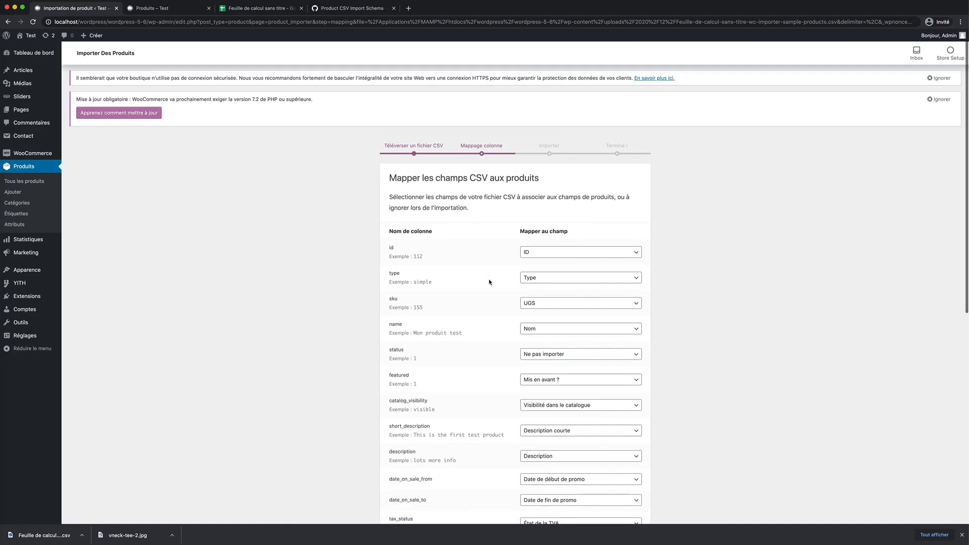
drag(385, 223, 406, 225)
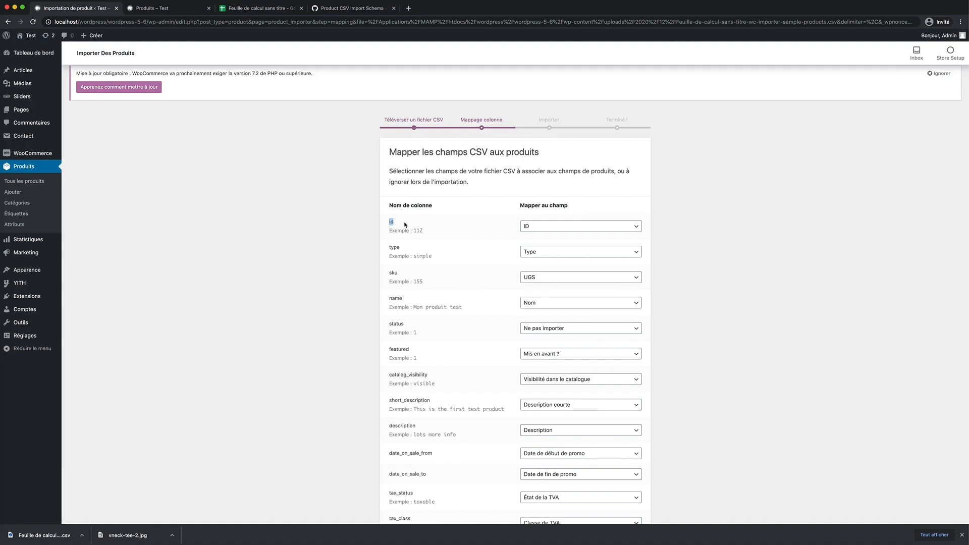
click(405, 225)
scroll(453, 253, down, 4)
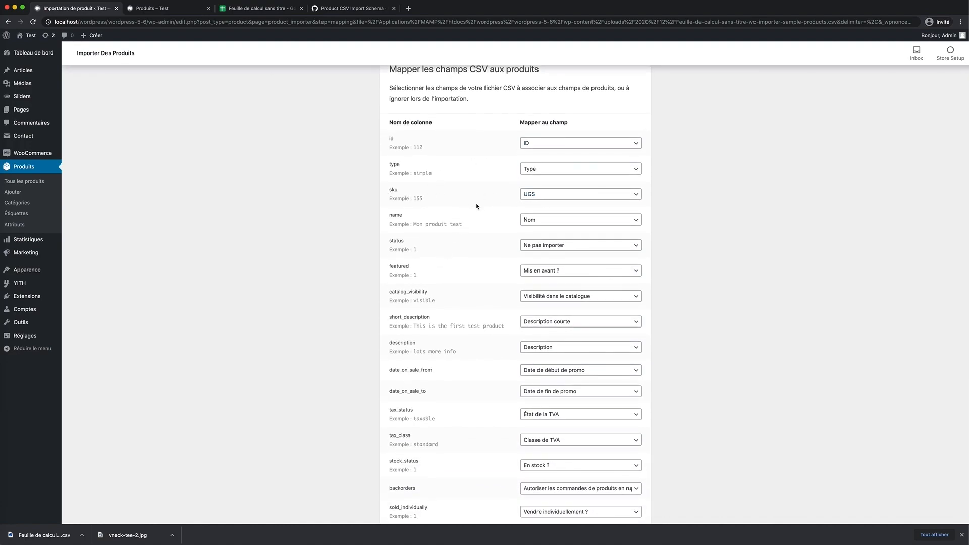
scroll(477, 205, down, 2)
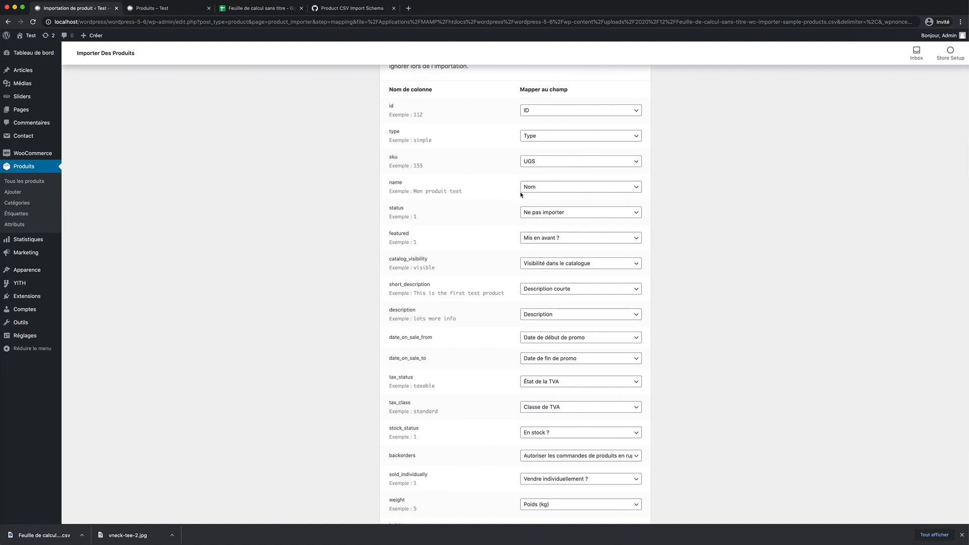
drag(397, 161, 395, 218)
click(409, 179)
scroll(429, 277, down, 2)
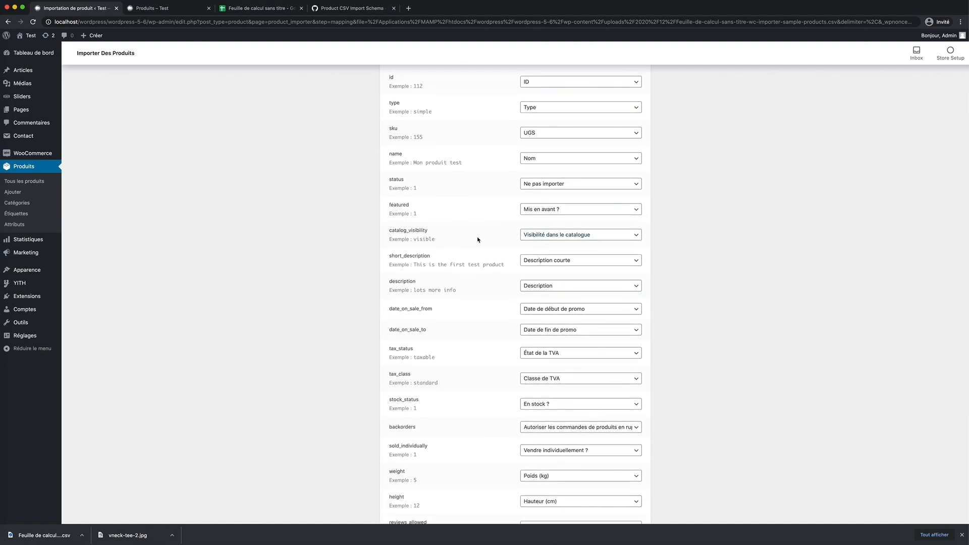
scroll(469, 241, down, 5)
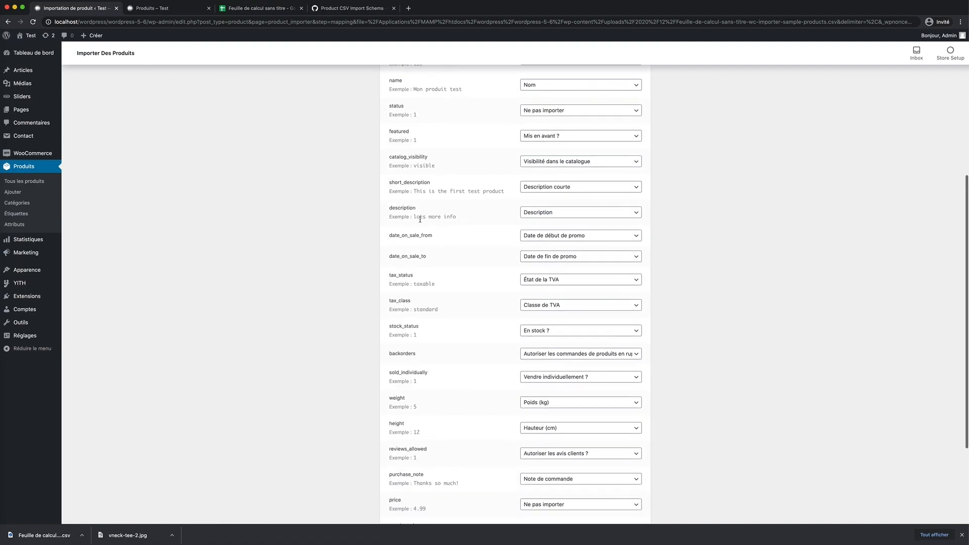
scroll(428, 221, down, 6)
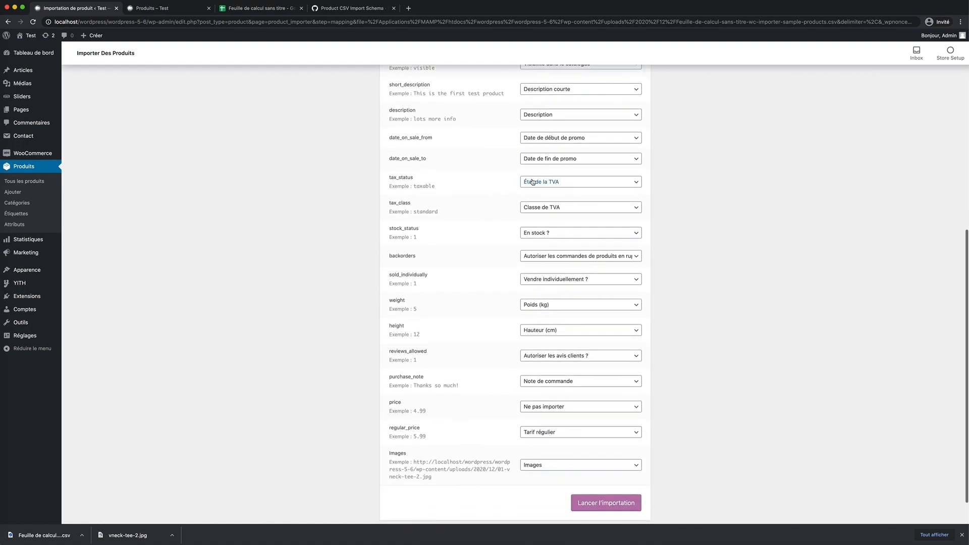
scroll(461, 236, down, 3)
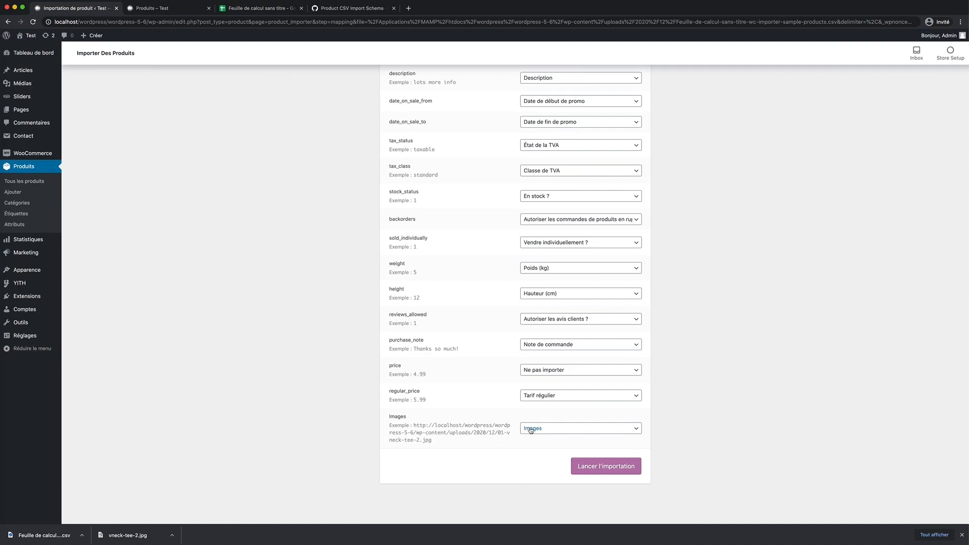
Run the product import and open the list of products in the admin
click(605, 466)
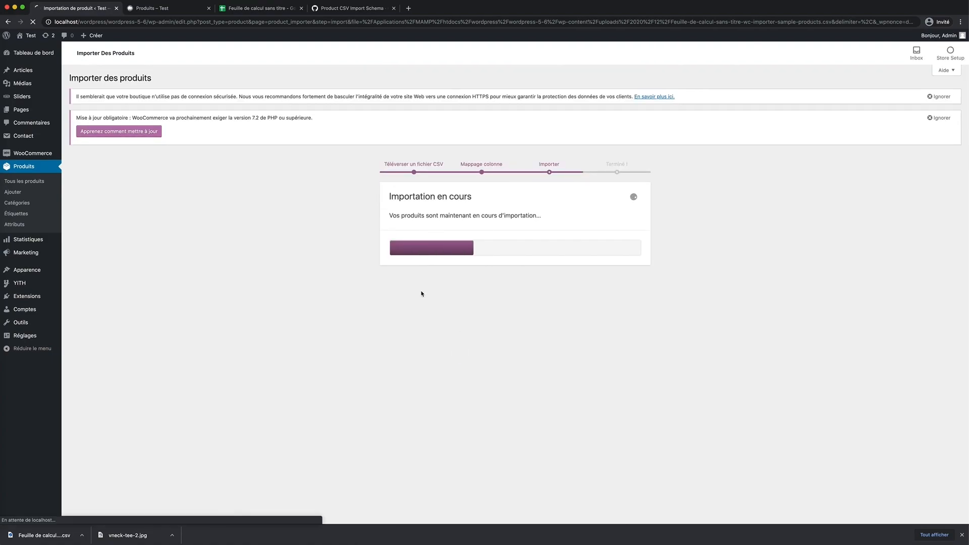
drag(400, 255, 620, 267)
click(555, 264)
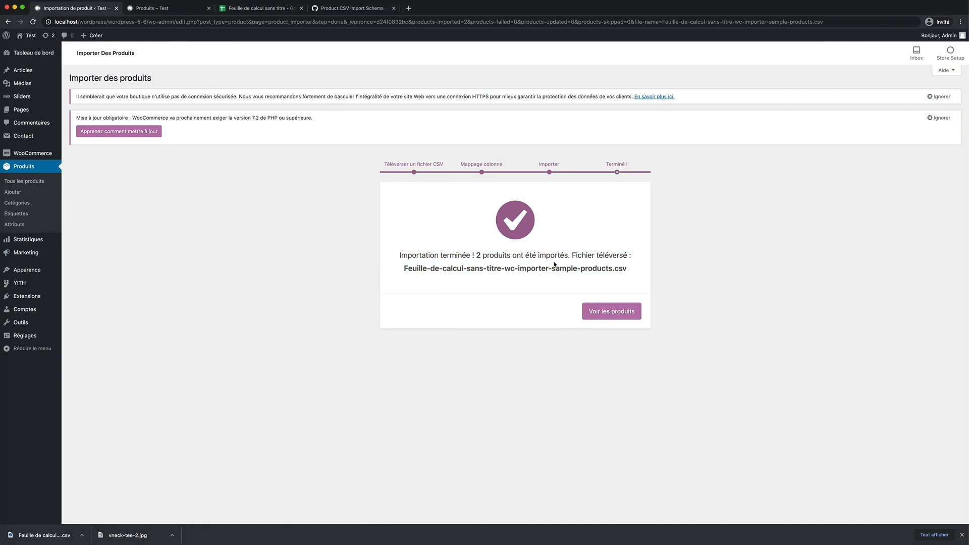
drag(467, 268, 577, 270)
click(576, 275)
click(608, 315)
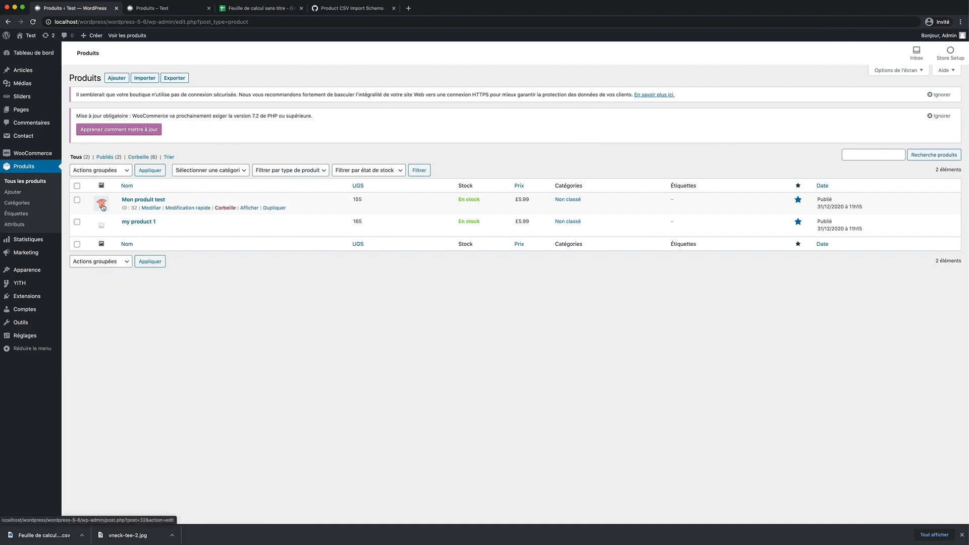
Reload the store's Boutique page, open "Mon produit test" and check its price, image and description
click(155, 10)
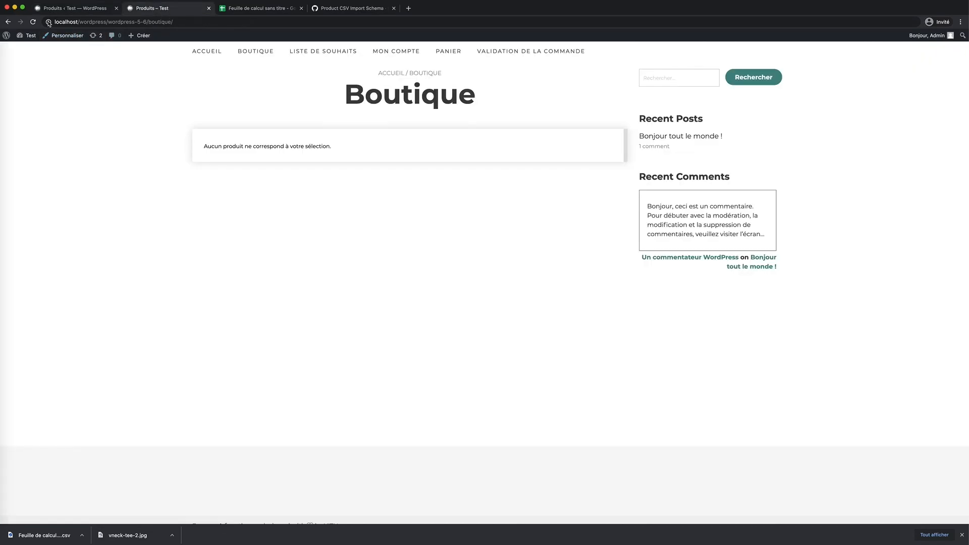
click(33, 22)
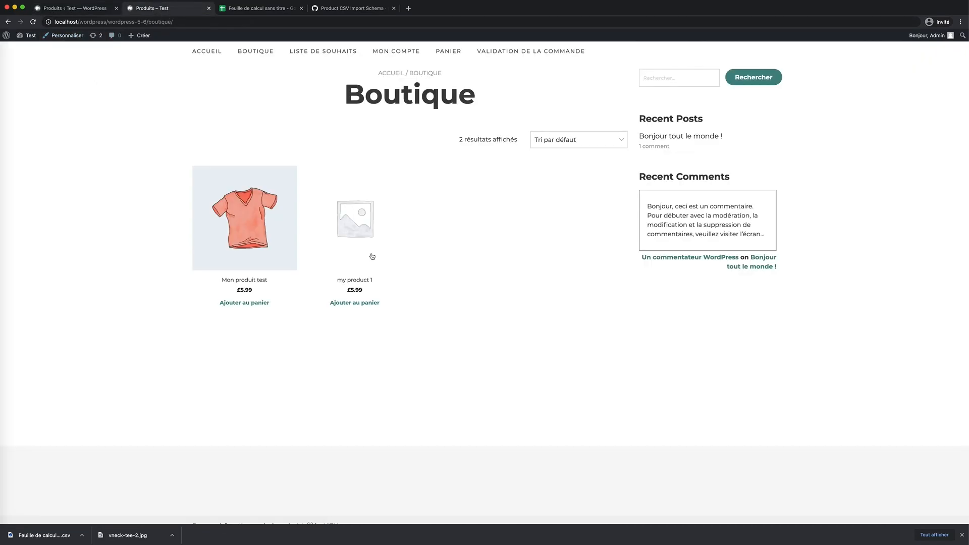
click(254, 195)
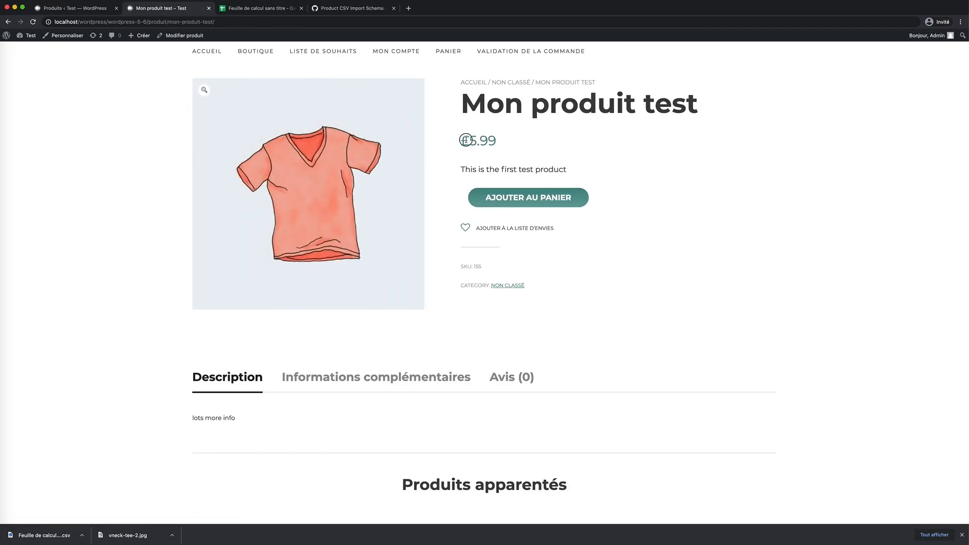
drag(460, 140, 511, 141)
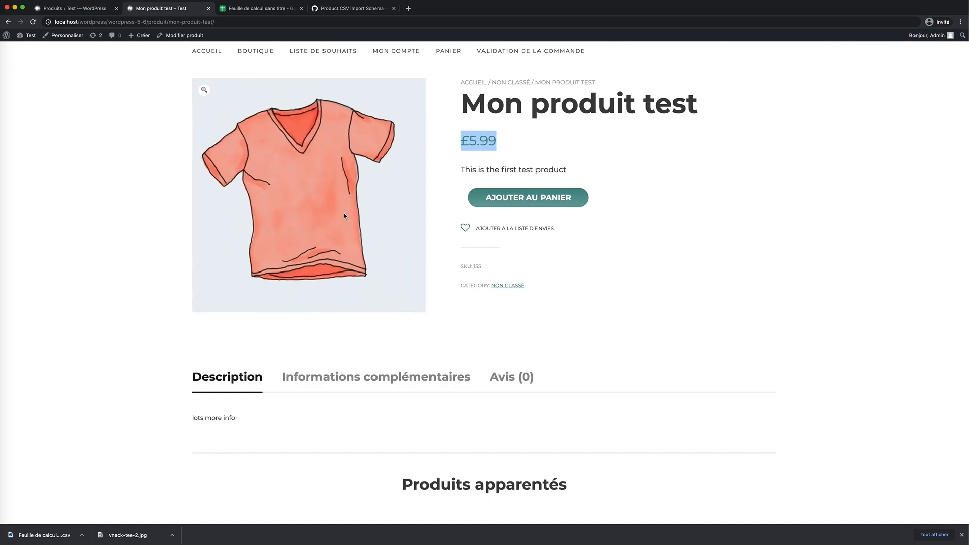
scroll(467, 392, down, 3)
scroll(467, 389, up, 2)
scroll(468, 390, down, 4)
scroll(468, 390, up, 3)
Switch to the Product CSV Import Schema page on GitHub and examine the column table down to Categories
click(71, 8)
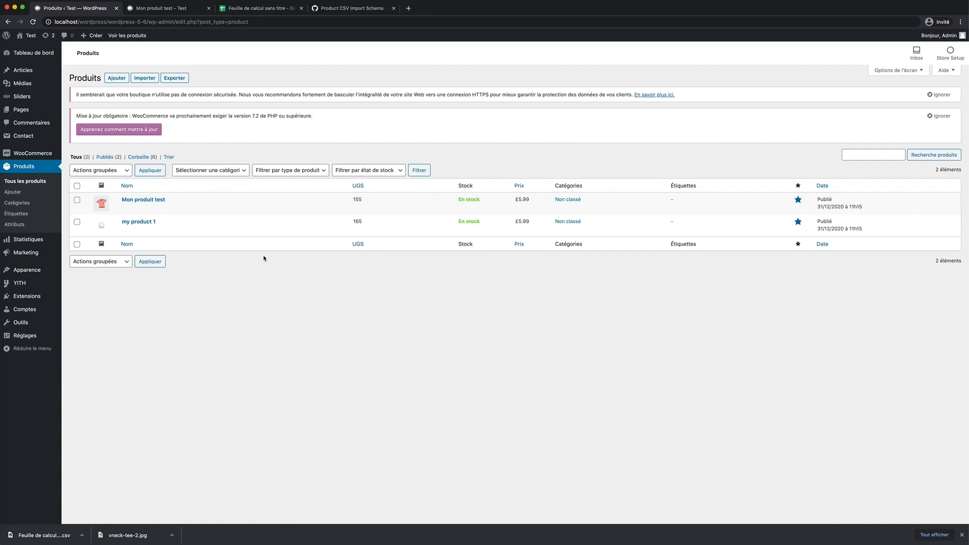
click(268, 8)
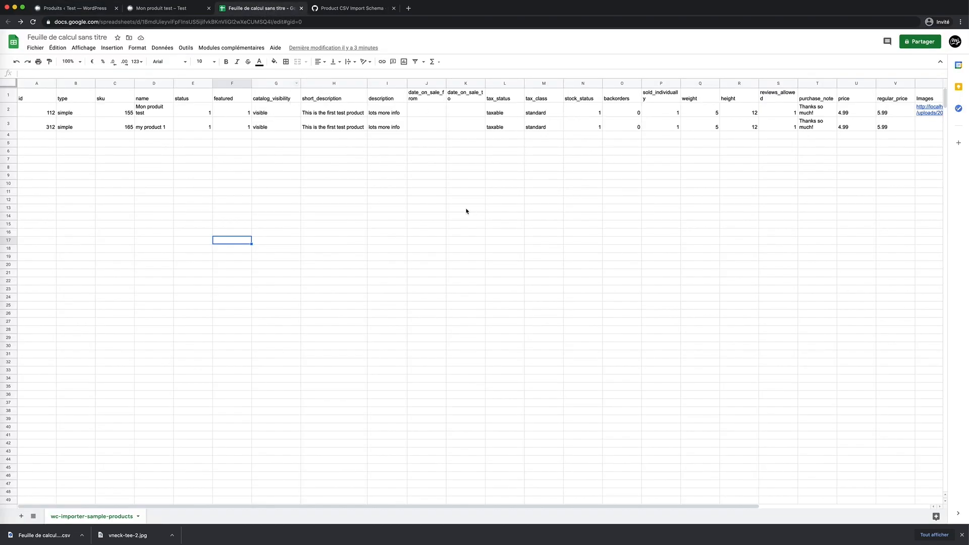
click(323, 8)
scroll(367, 228, down, 2)
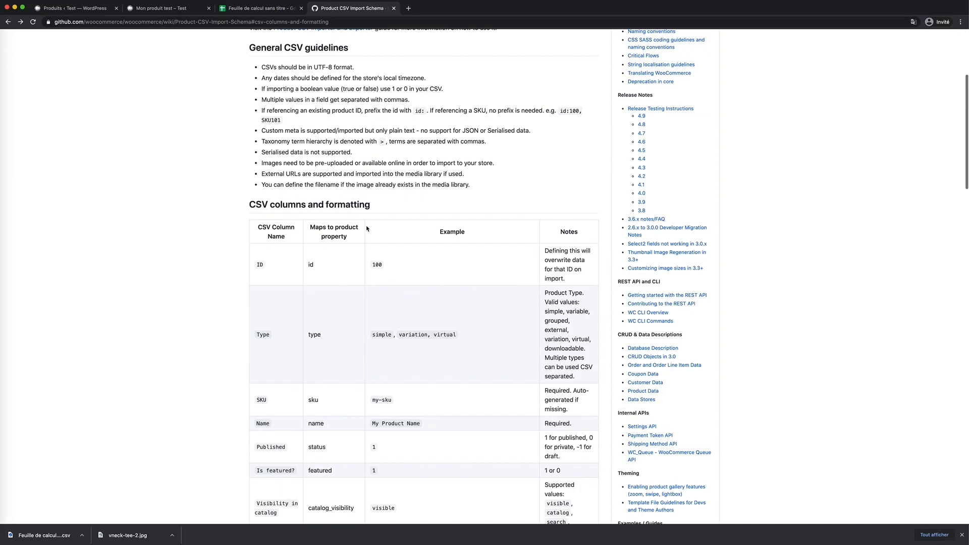
scroll(364, 228, down, 20)
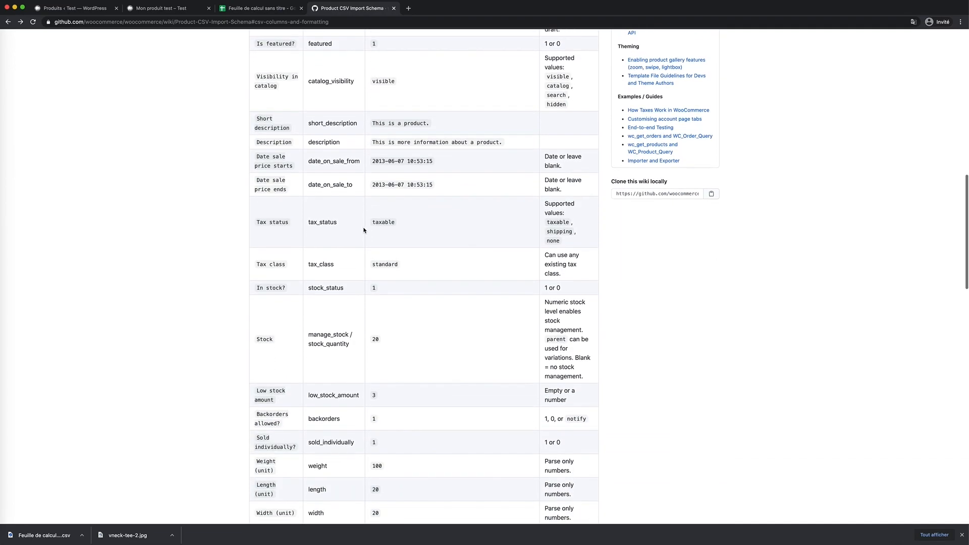
scroll(360, 237, down, 4)
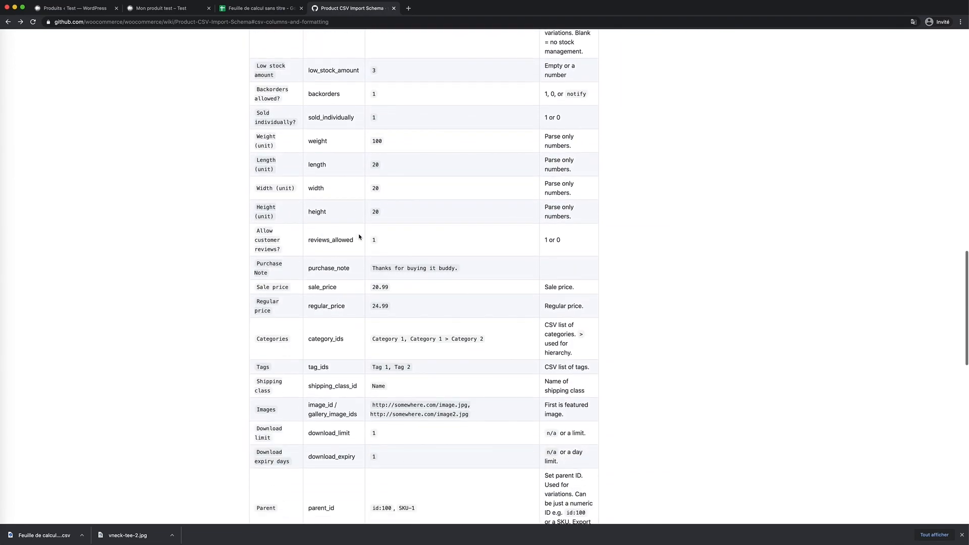
drag(294, 307, 251, 304)
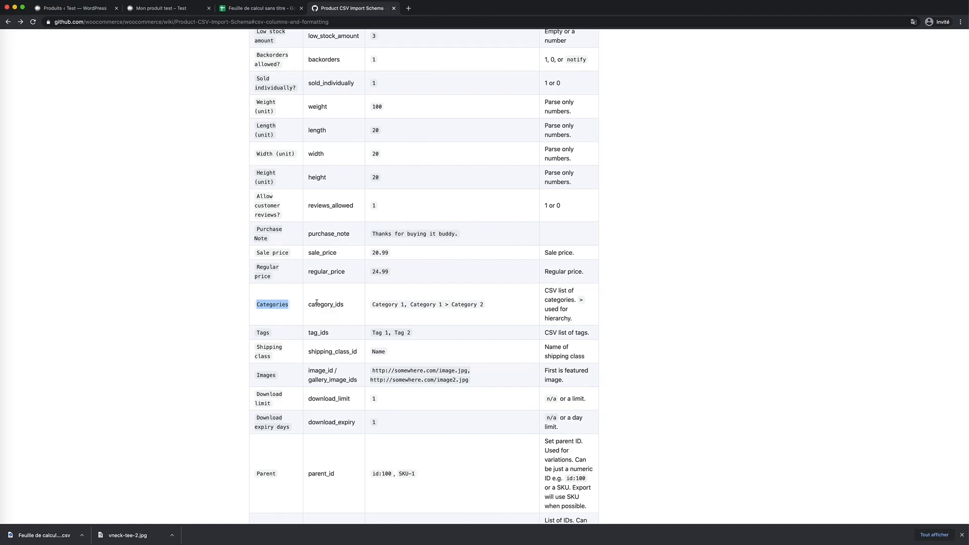
Examine the Attribute 1 name, value(s) and default rows in the schema table, and return to the upper product columns
scroll(314, 302, down, 3)
scroll(314, 306, down, 5)
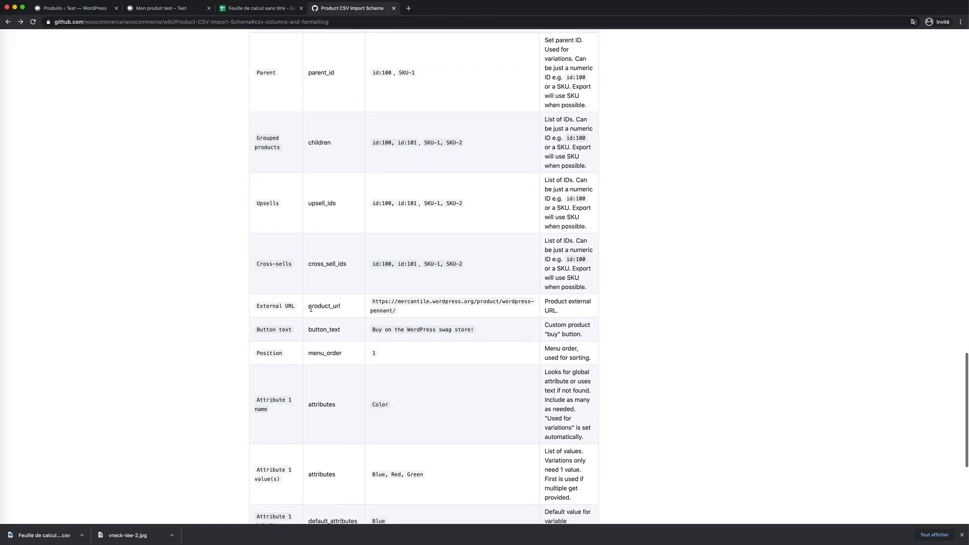
scroll(311, 309, down, 4)
drag(273, 217, 254, 208)
drag(284, 290, 254, 279)
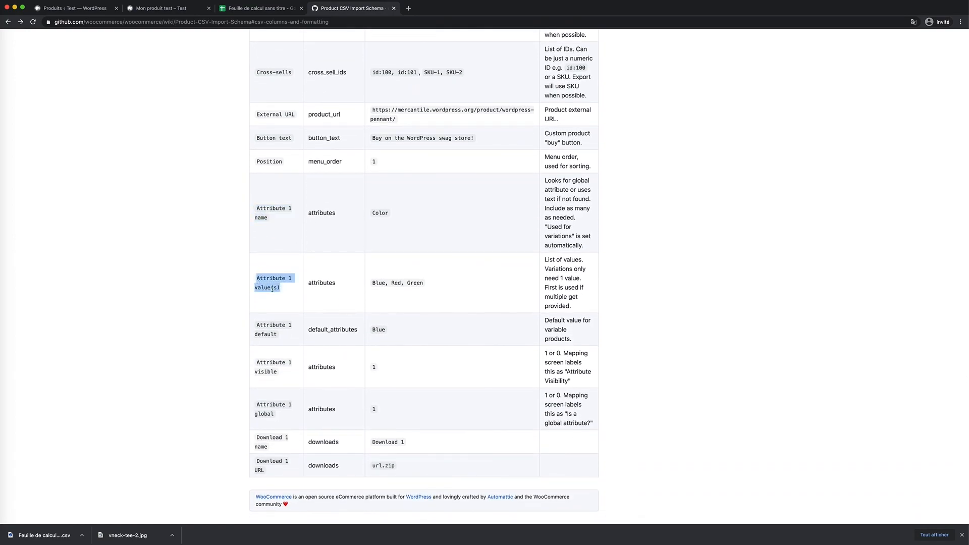
triple_click(278, 332)
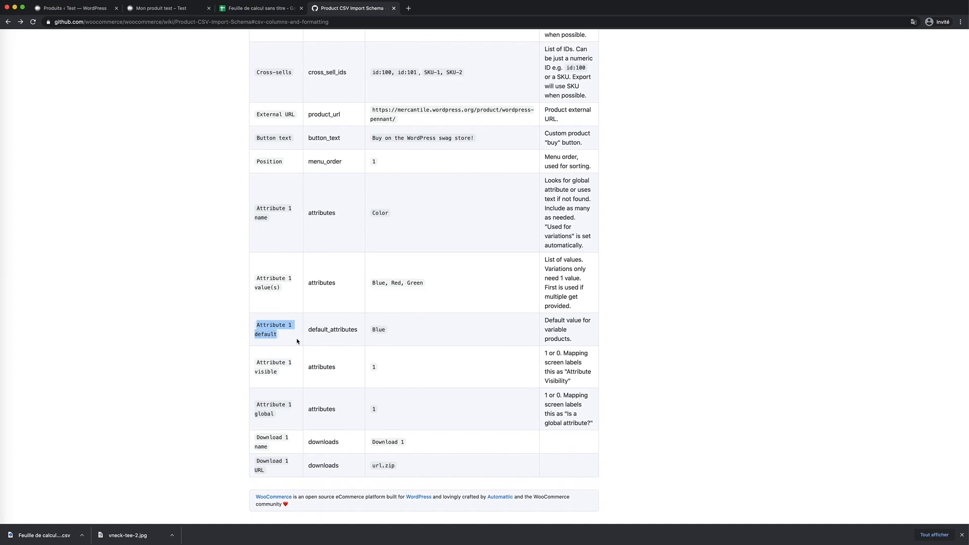
scroll(297, 342, down, 2)
scroll(297, 341, up, 20)
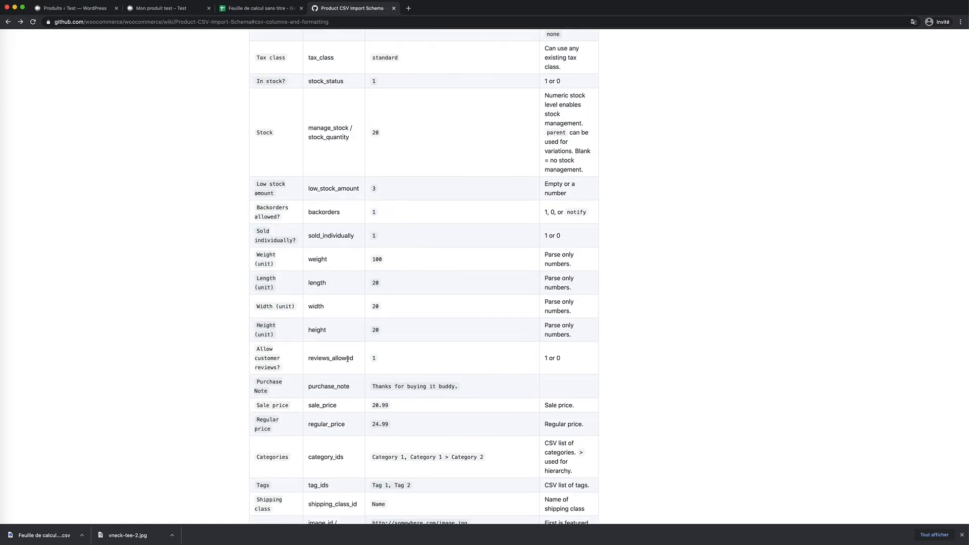
scroll(269, 226, up, 5)
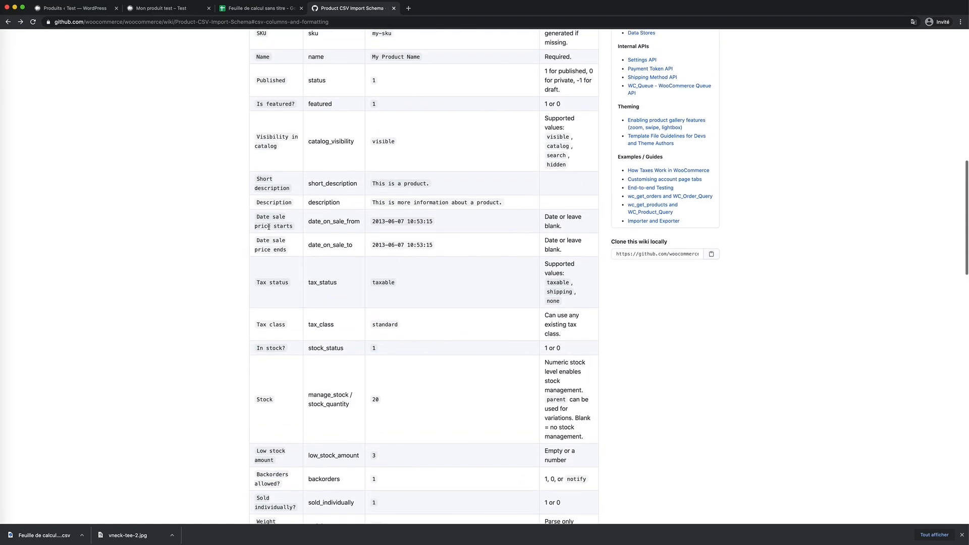
key(super+Tab)
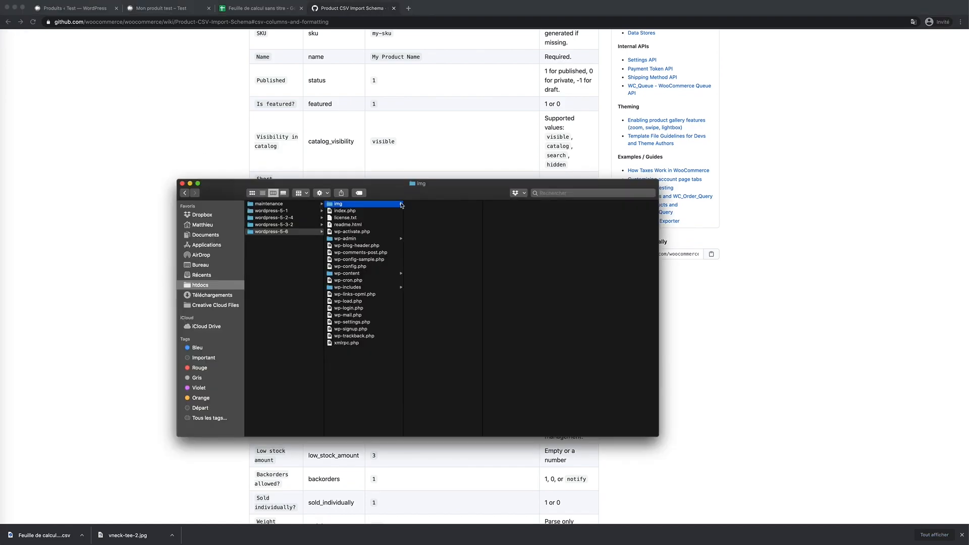
click(226, 96)
Switch to the Google Sheets product spreadsheet and create a new blank spreadsheet from it
click(262, 8)
click(43, 49)
mouse_move(101, 80)
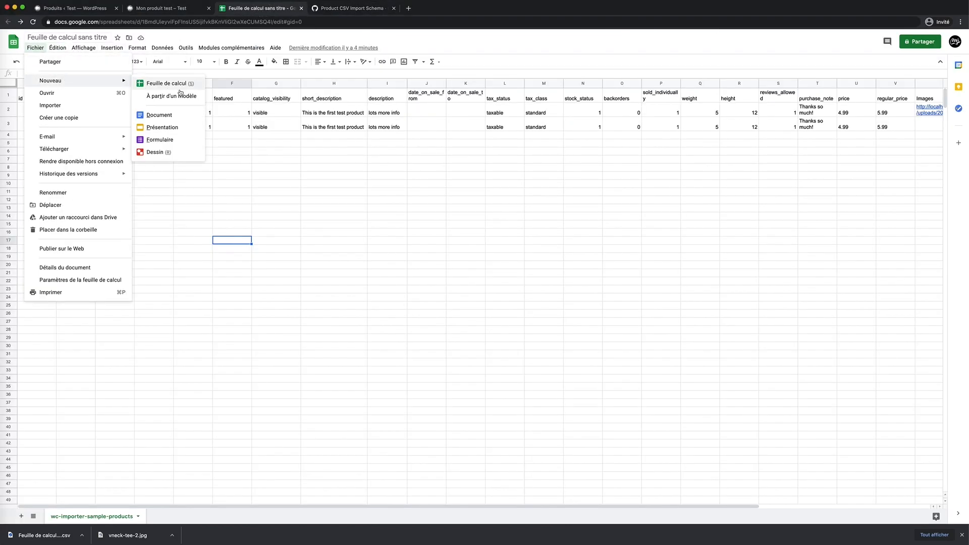
click(173, 83)
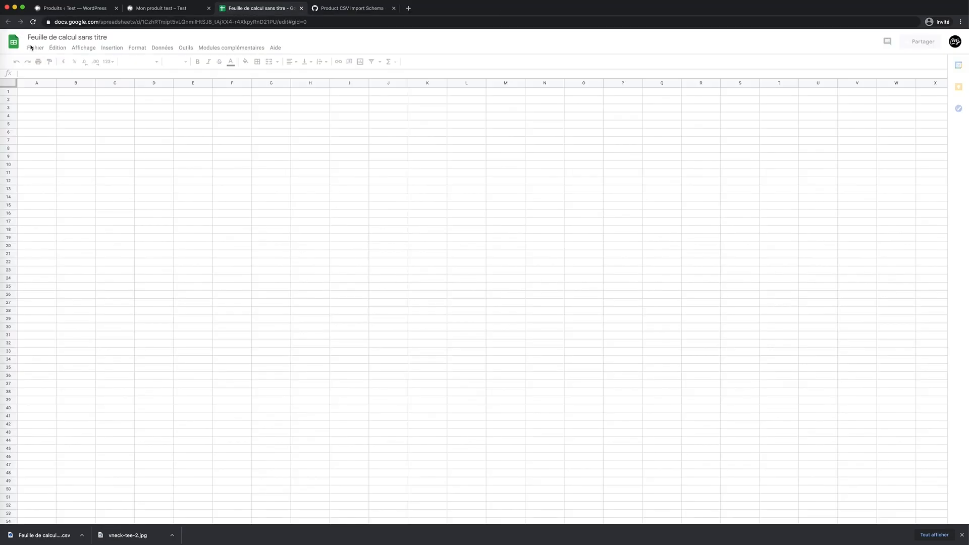
Import sample_products.csv from the sample-data folder inside wordpress-5-6's wp-content, replacing the spreadsheet and detecting the separator automatically
click(33, 47)
mouse_move(86, 150)
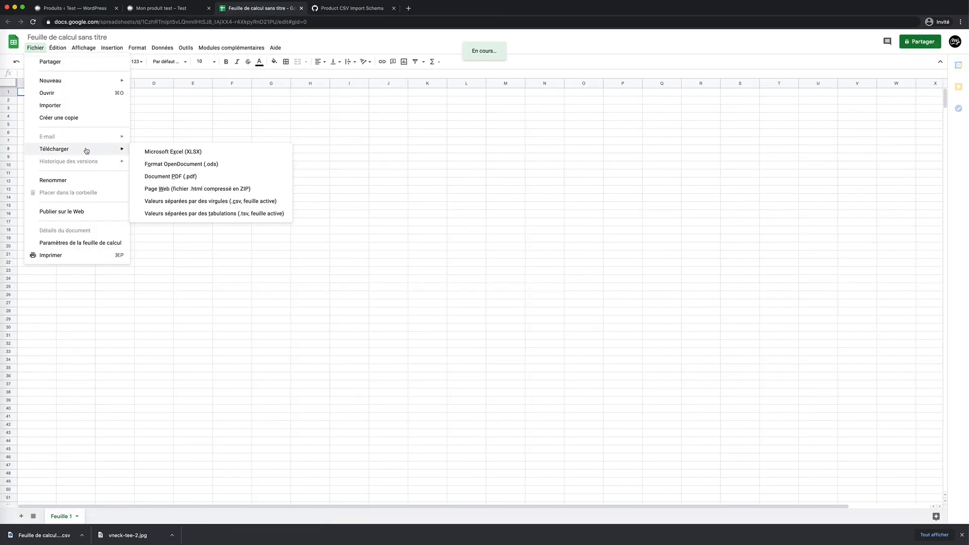
click(77, 108)
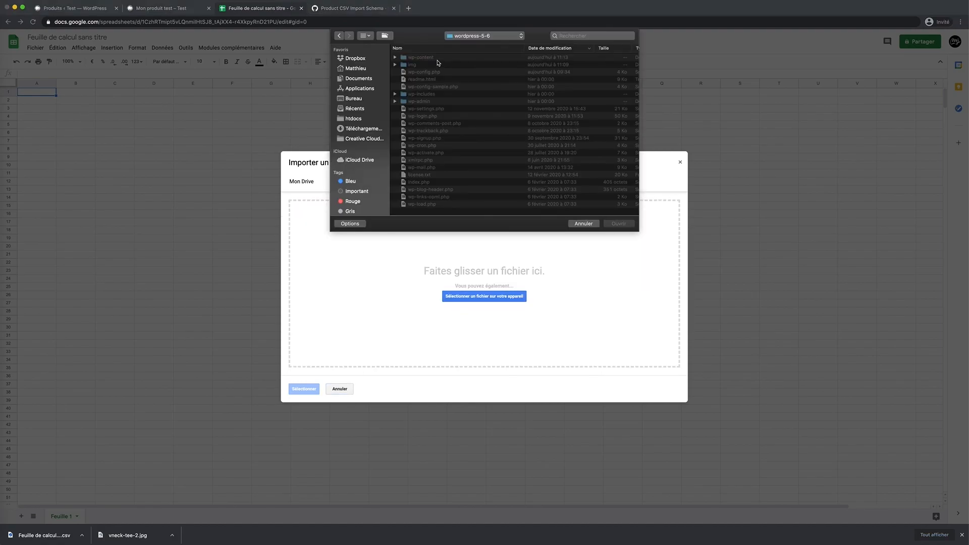
double_click(437, 58)
click(431, 65)
double_click(430, 65)
double_click(438, 102)
double_click(443, 59)
click(457, 58)
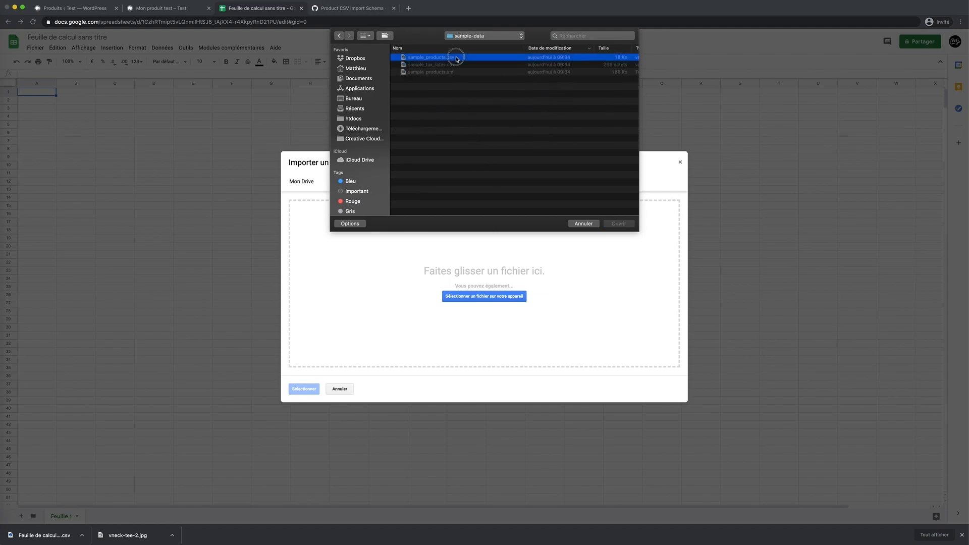
click(619, 223)
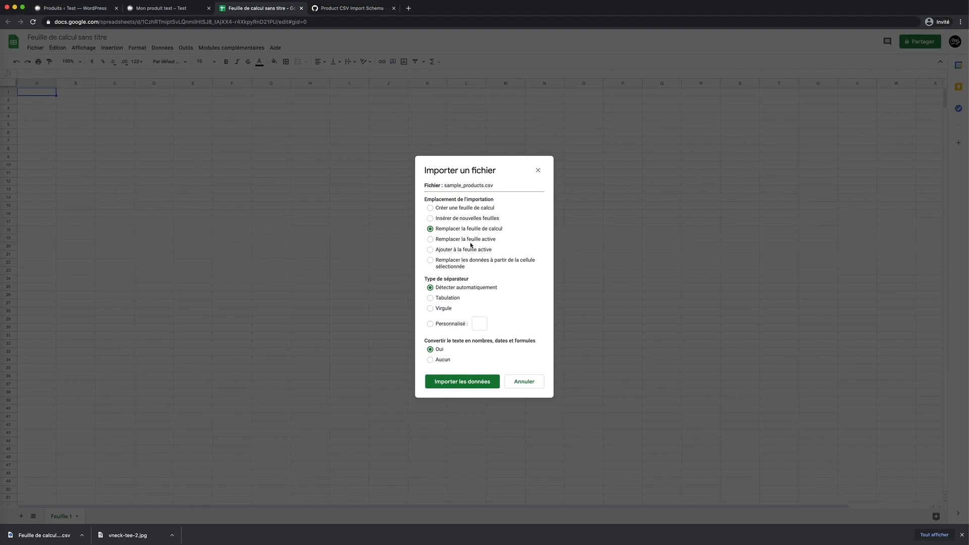
click(470, 383)
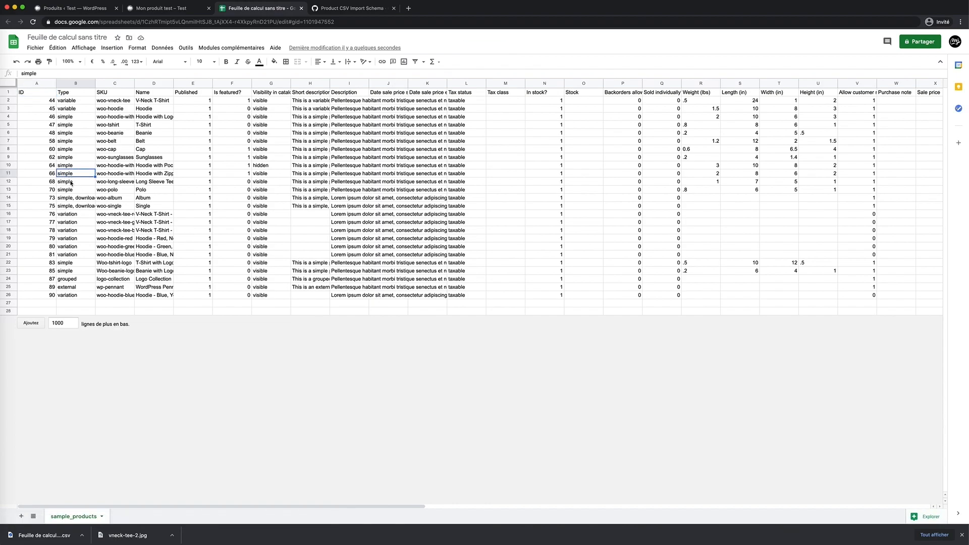
Examine the Type column entries for the downloadable, variation and grouped sample products
click(72, 200)
click(77, 214)
click(76, 280)
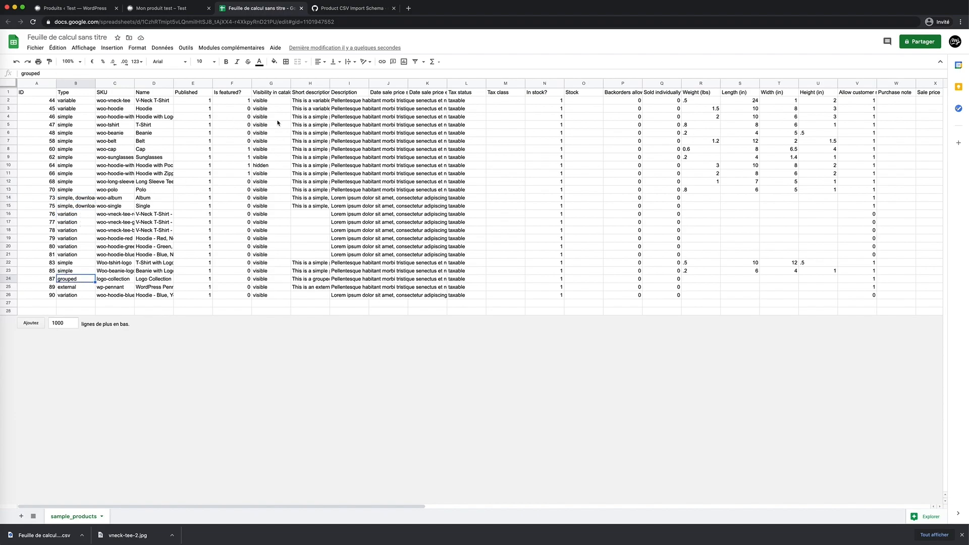
Examine the Attribute 1 name and Attribute 1 value(s) columns and their entries for the first sample product
scroll(381, 227, right, 10)
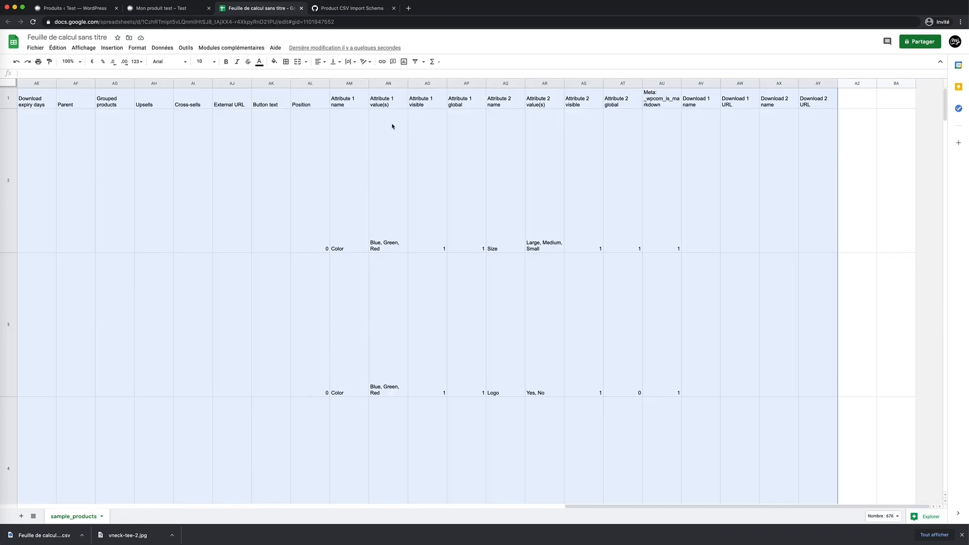
click(364, 125)
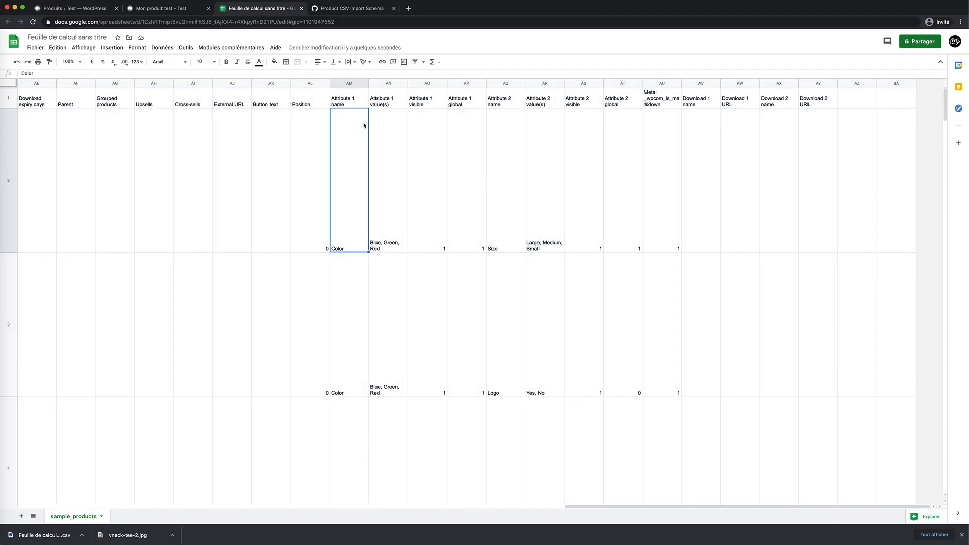
click(351, 106)
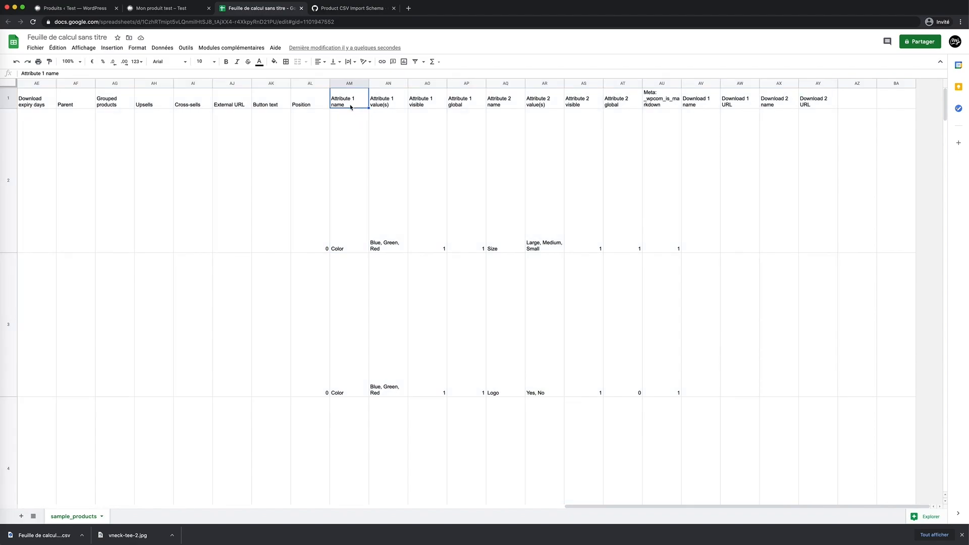
shift+click(347, 224)
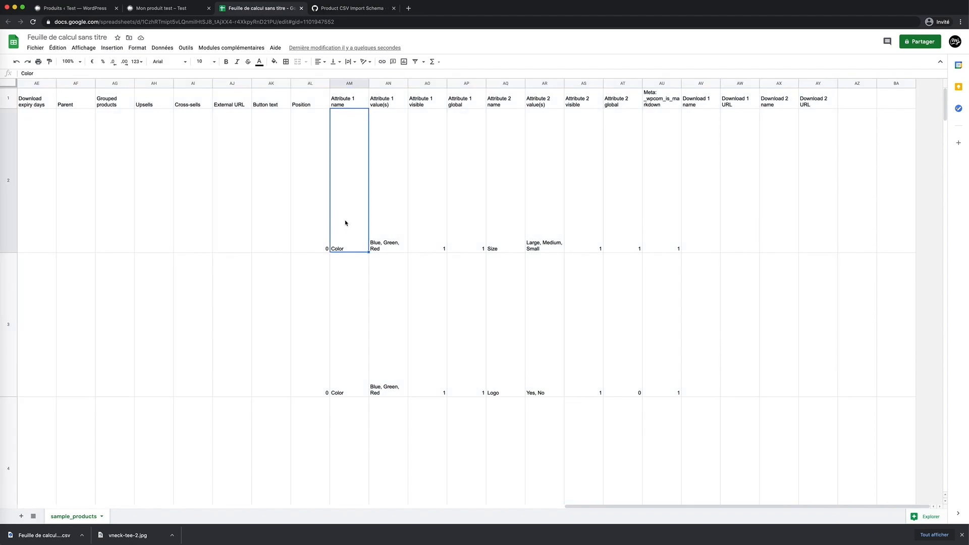
click(391, 105)
click(391, 196)
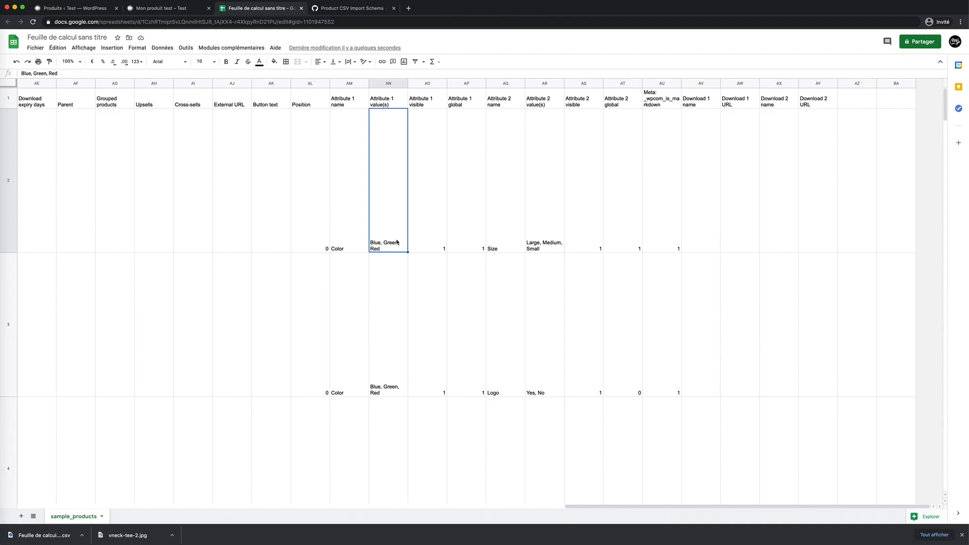
Examine the first product's Attribute 1 global, Attribute 2 name and value(s) cells, and return to the Attribute 1 value(s) header
click(461, 132)
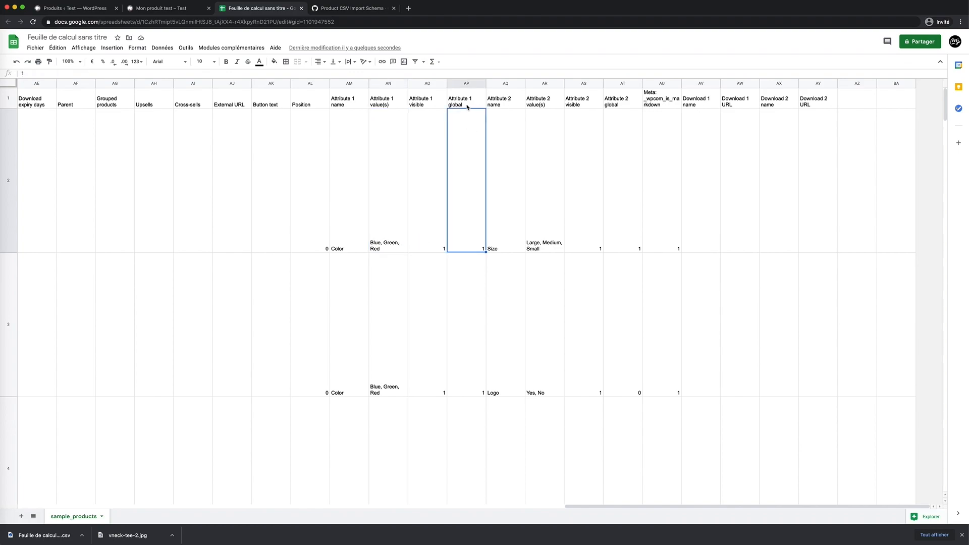
click(503, 233)
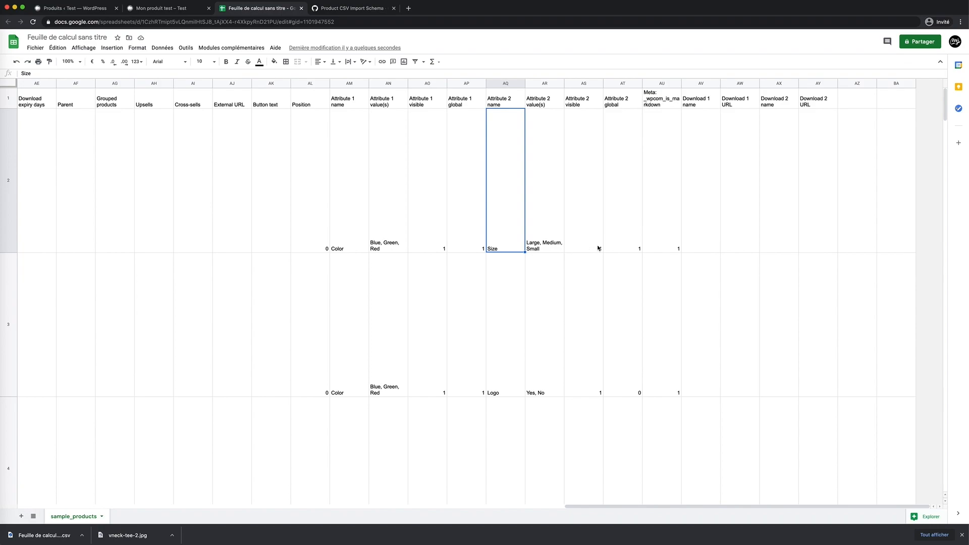
key(Right)
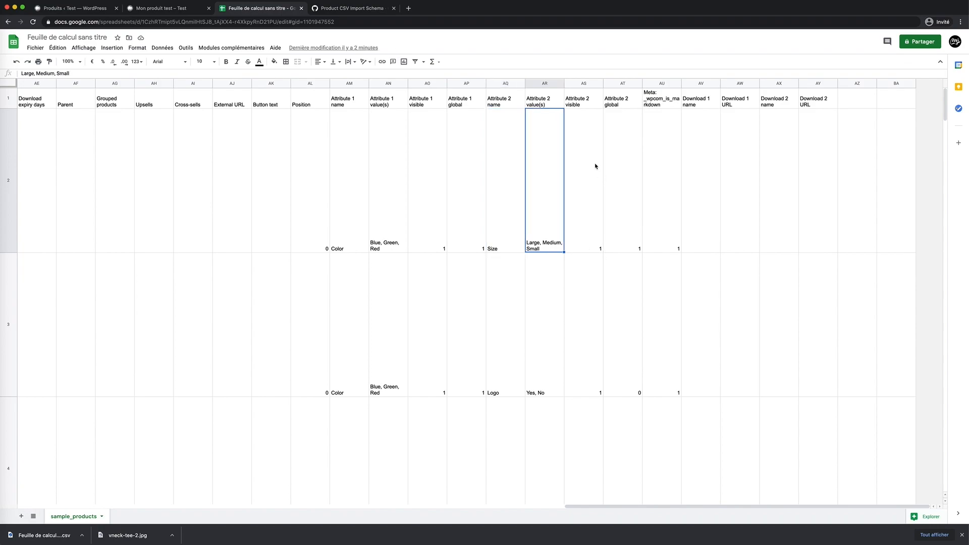
click(368, 102)
click(374, 101)
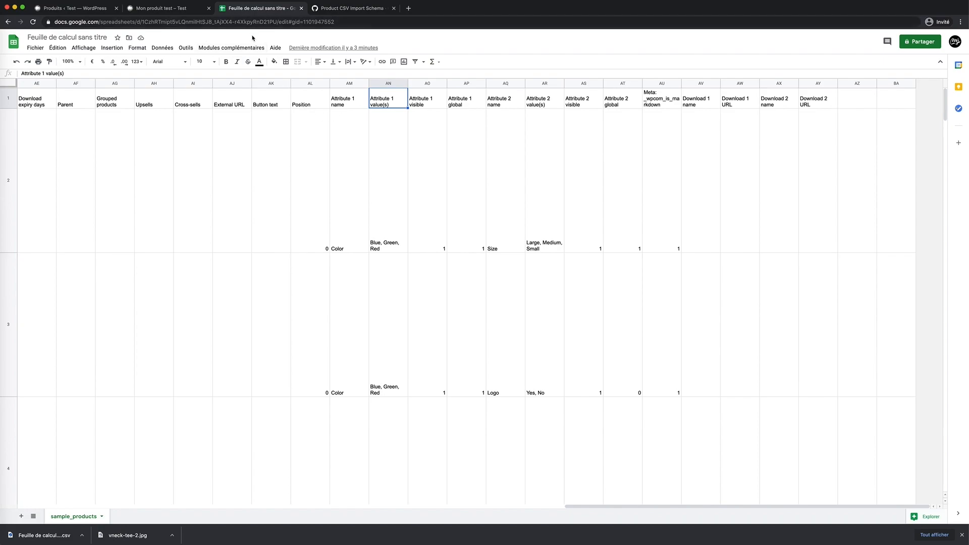
Switch to the Product CSV Import Schema page on GitHub and examine the General CSV guidelines
click(352, 9)
scroll(393, 211, up, 10)
scroll(394, 211, up, 5)
scroll(429, 151, down, 3)
scroll(449, 94, up, 1)
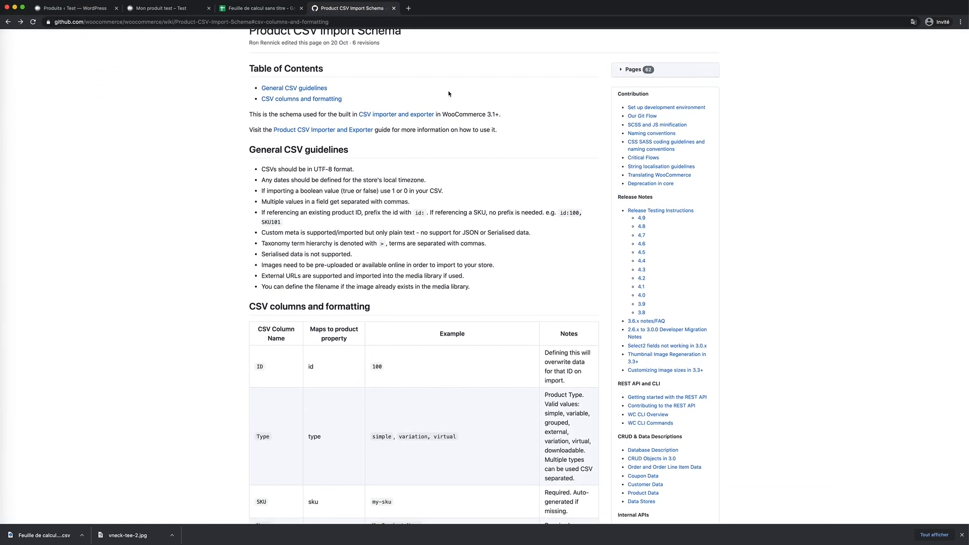